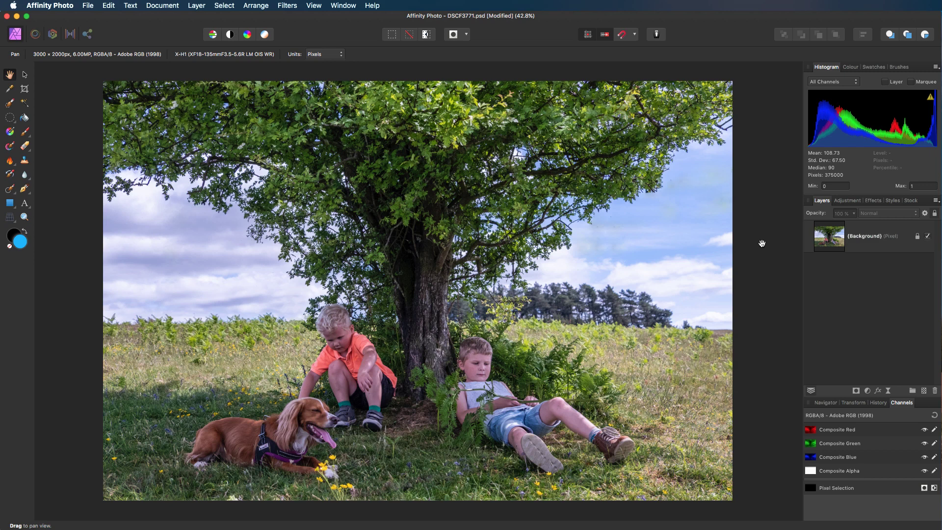
Add a pure white fill layer and move it beneath the Background photo layer
click(197, 6)
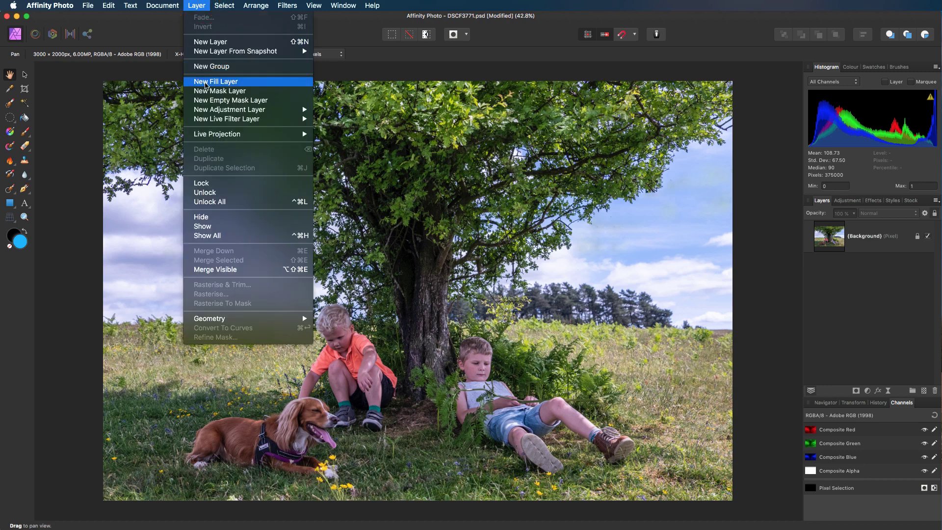
click(206, 83)
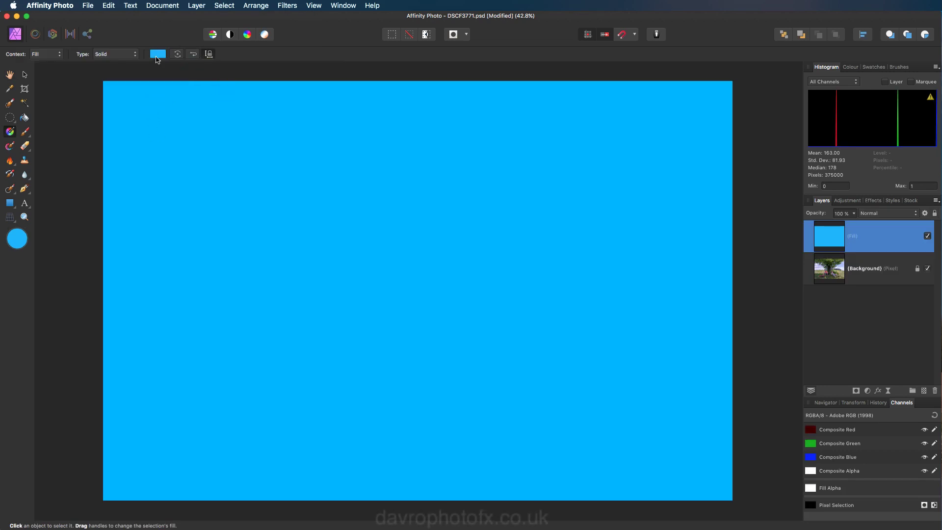
click(158, 54)
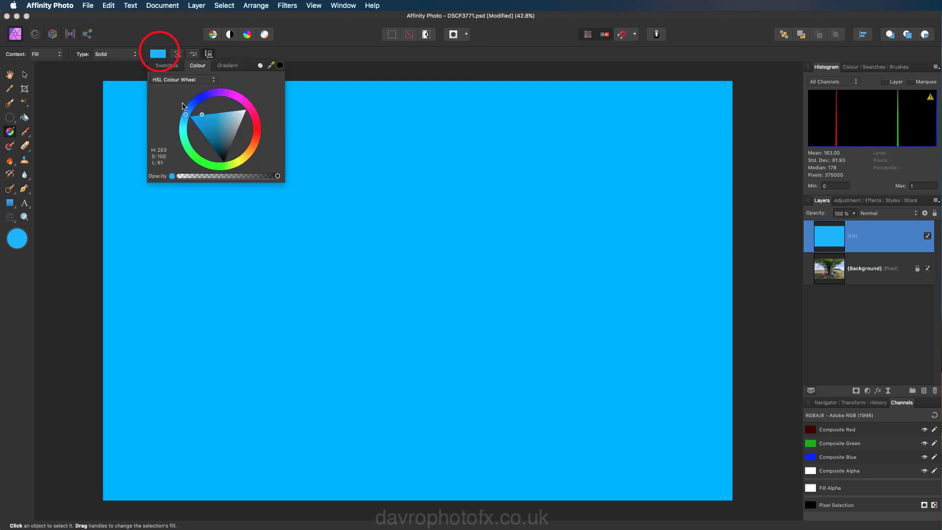
drag(238, 119, 249, 112)
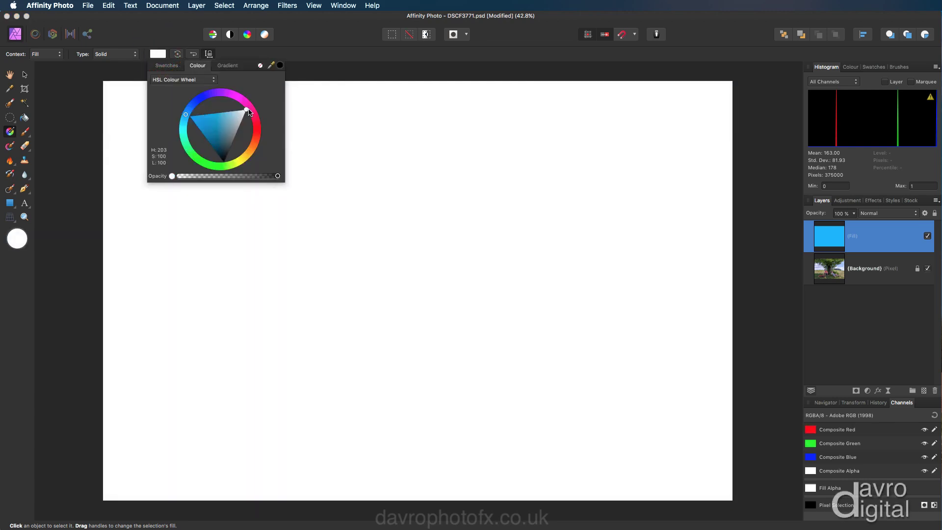
click(332, 51)
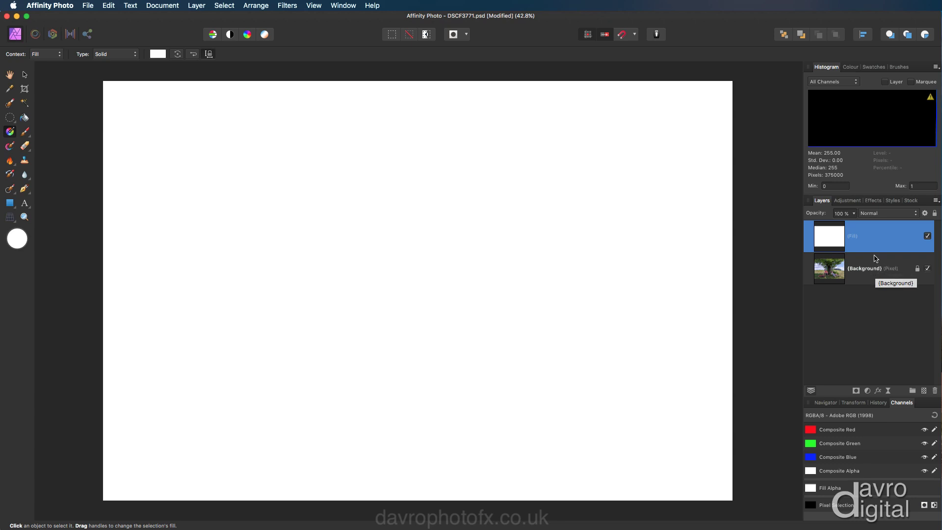
drag(875, 234, 873, 263)
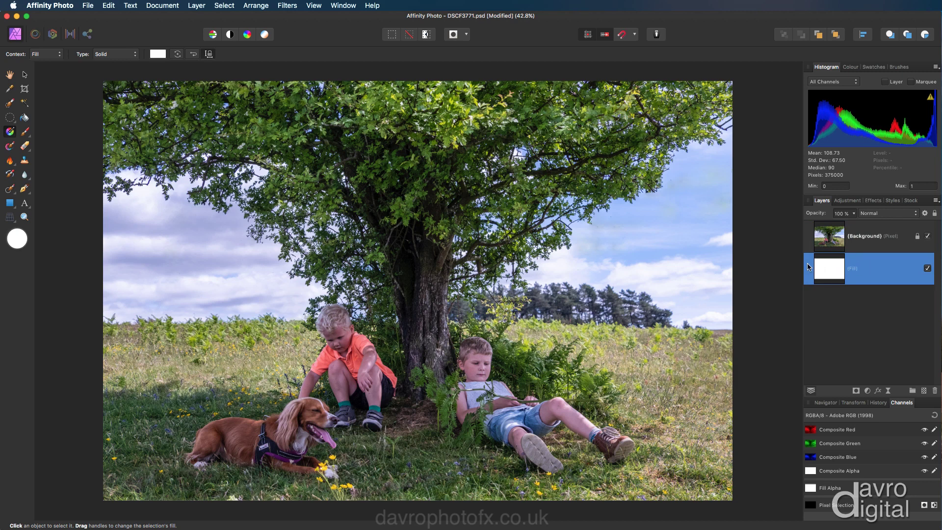
Open Resize Canvas with units set to inches and the anchor at centre
click(162, 6)
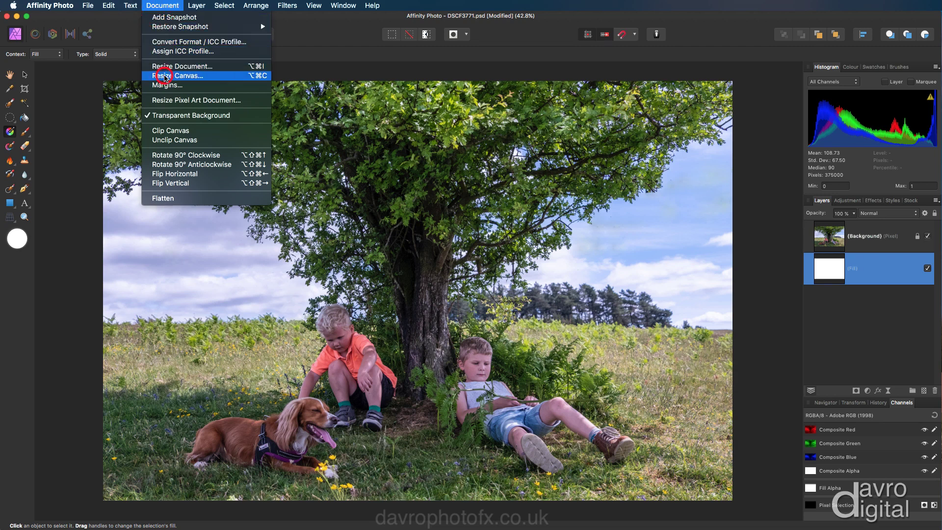
click(165, 76)
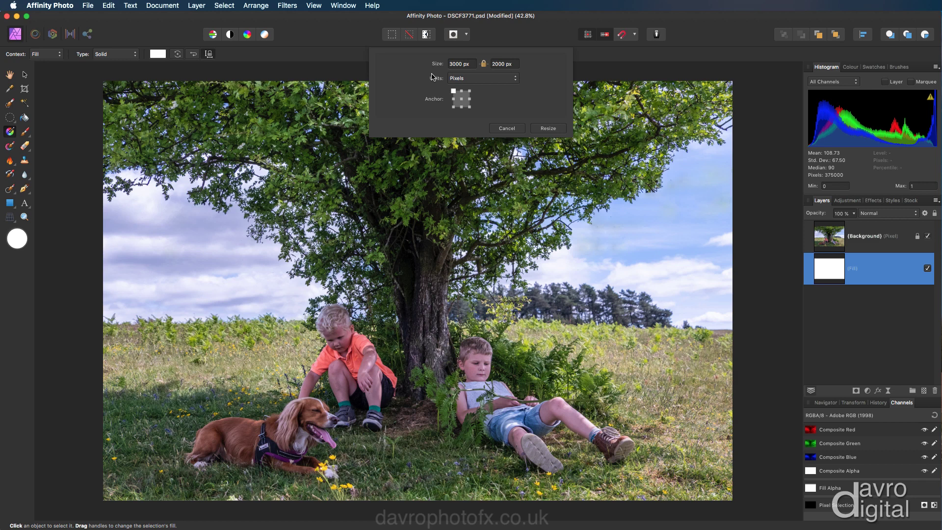
click(470, 80)
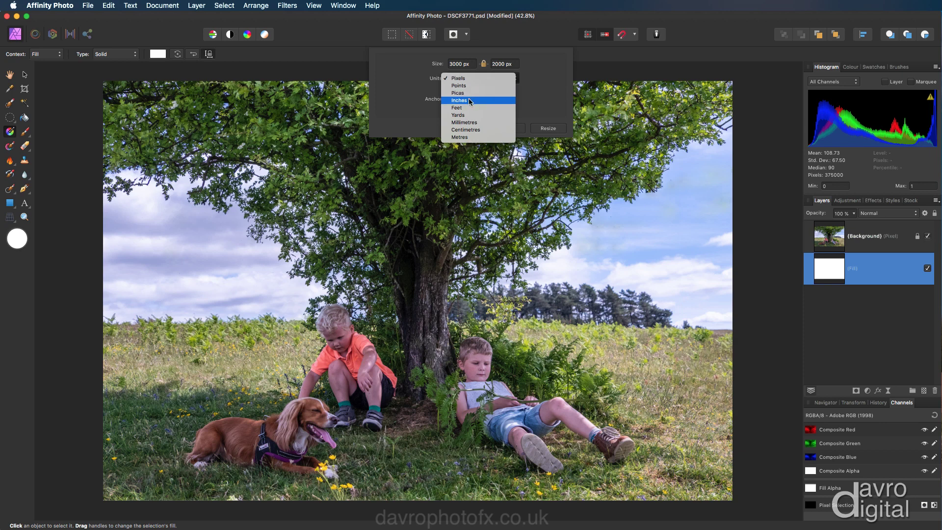
click(469, 101)
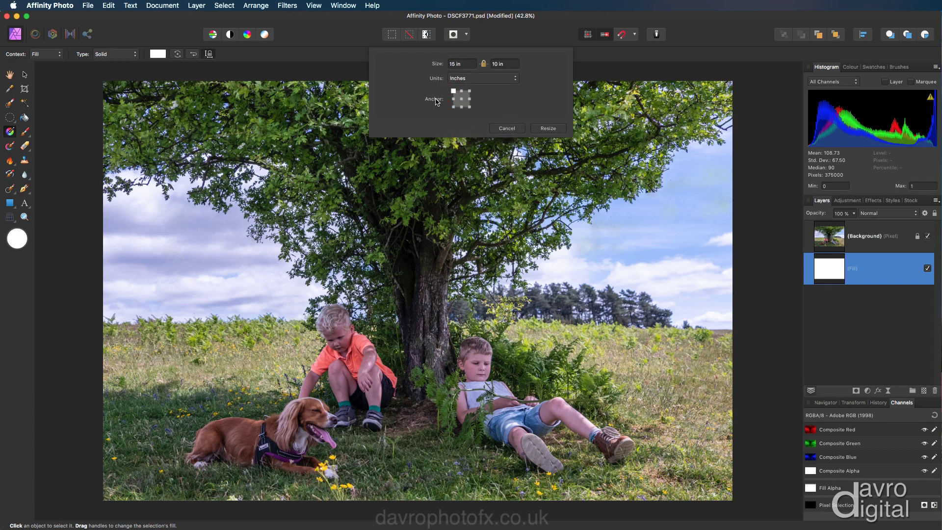
click(461, 99)
Set the canvas to 17 in wide by 12 in high and apply the resize
click(454, 64)
click(451, 62)
text(17)
click(511, 66)
drag(506, 65, 492, 65)
text(12)
click(486, 67)
click(546, 129)
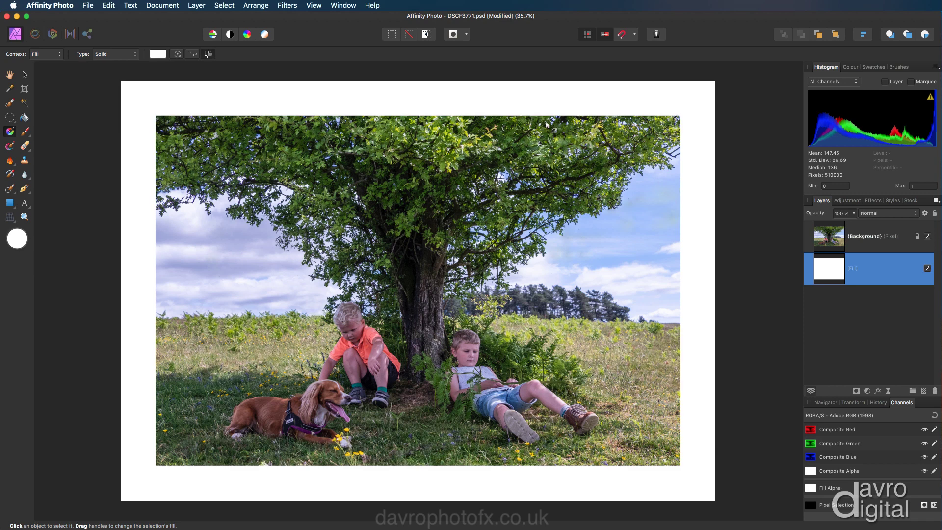
View the border at 100% and rasterise the white Fill layer into a Pixel layer
key(h)
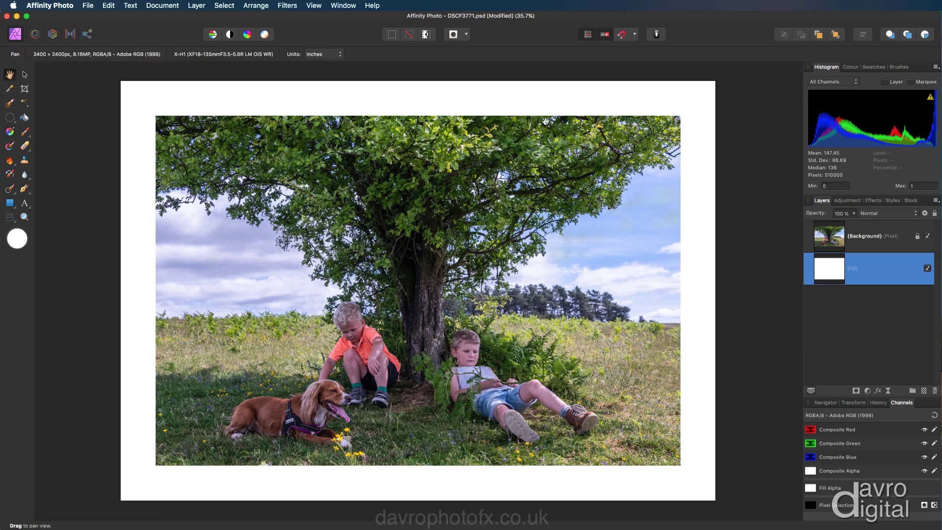
key(super+1)
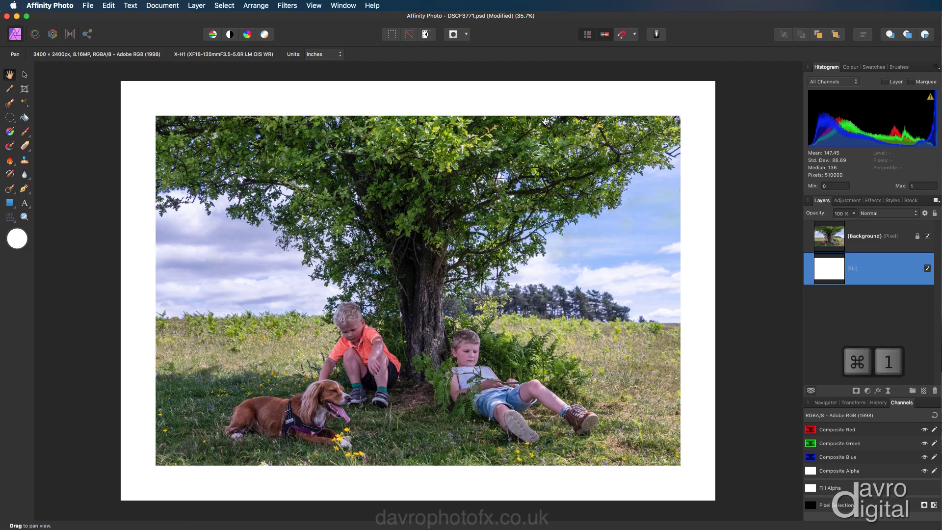
drag(718, 168, 155, 177)
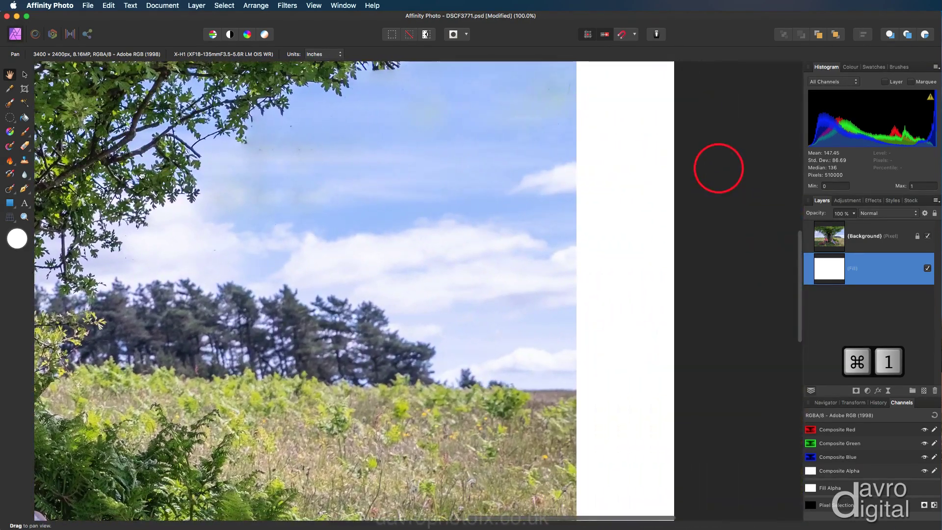
right_click(863, 261)
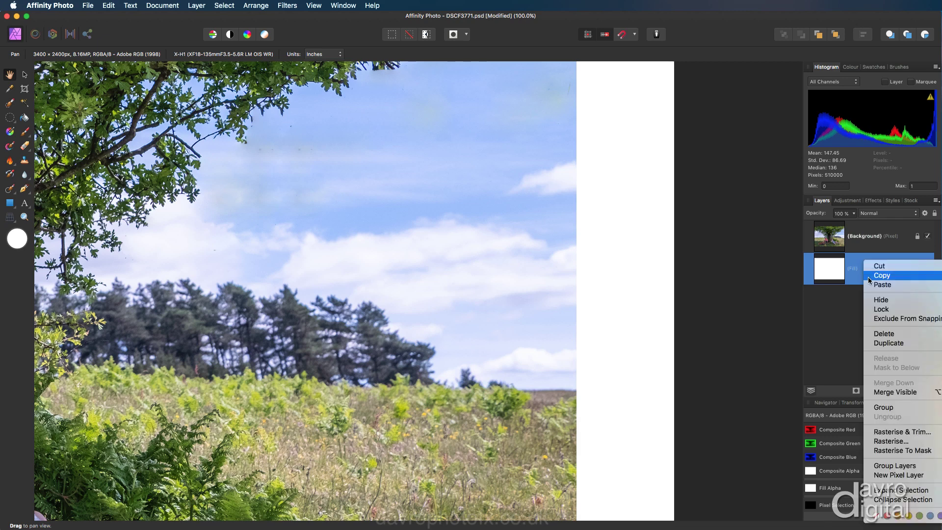
click(889, 442)
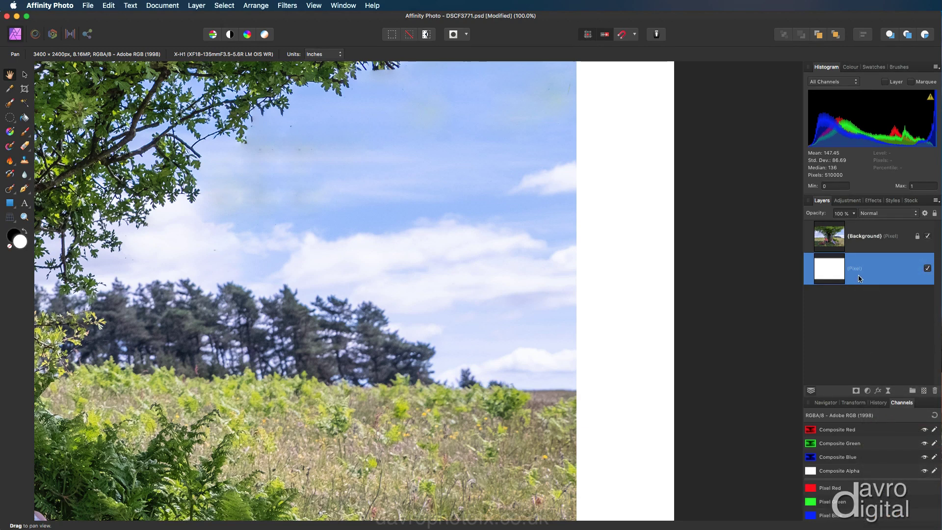
Apply 21% monochromatic Gaussian noise to the white border layer, comparing in split view
click(286, 6)
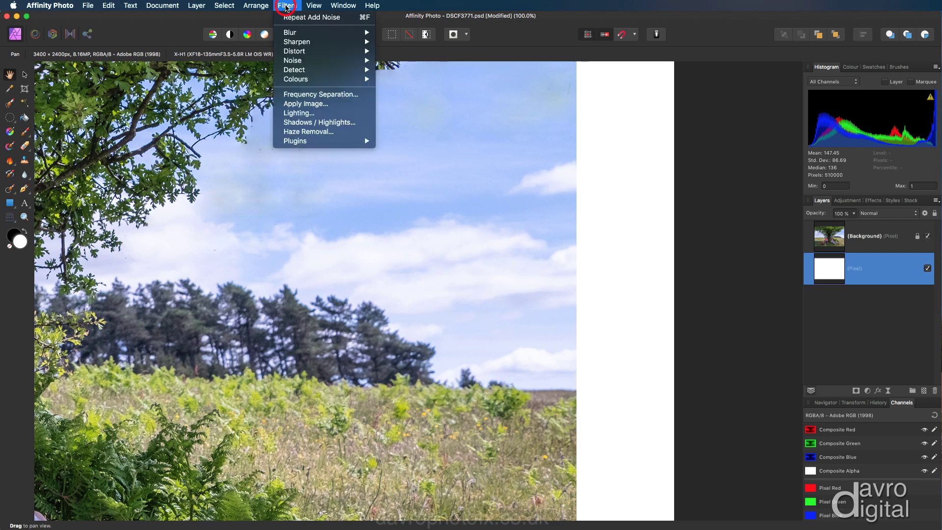
mouse_move(290, 61)
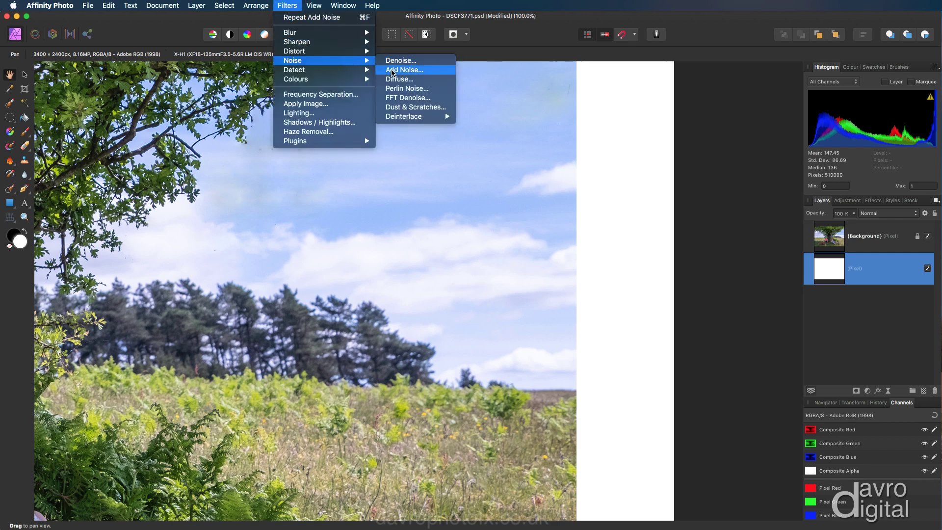
click(391, 70)
drag(725, 433, 778, 185)
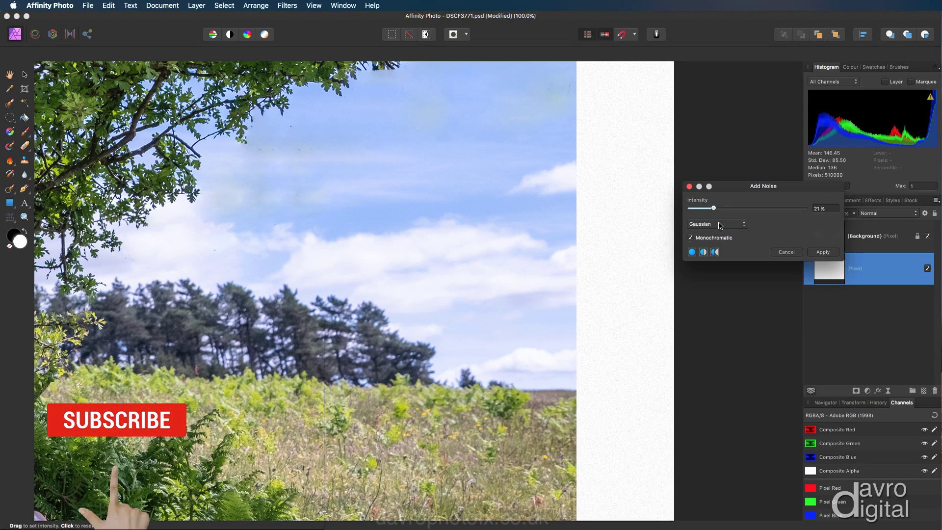
click(704, 252)
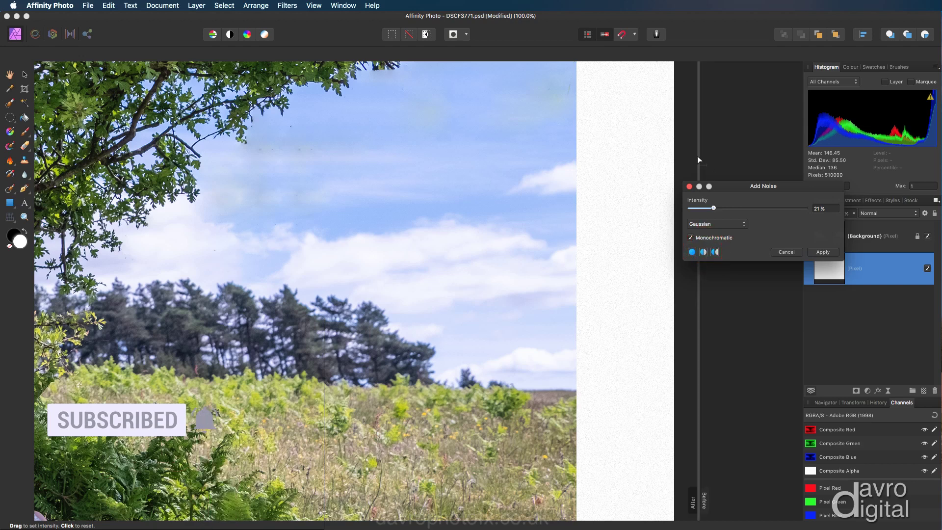
drag(697, 156, 628, 158)
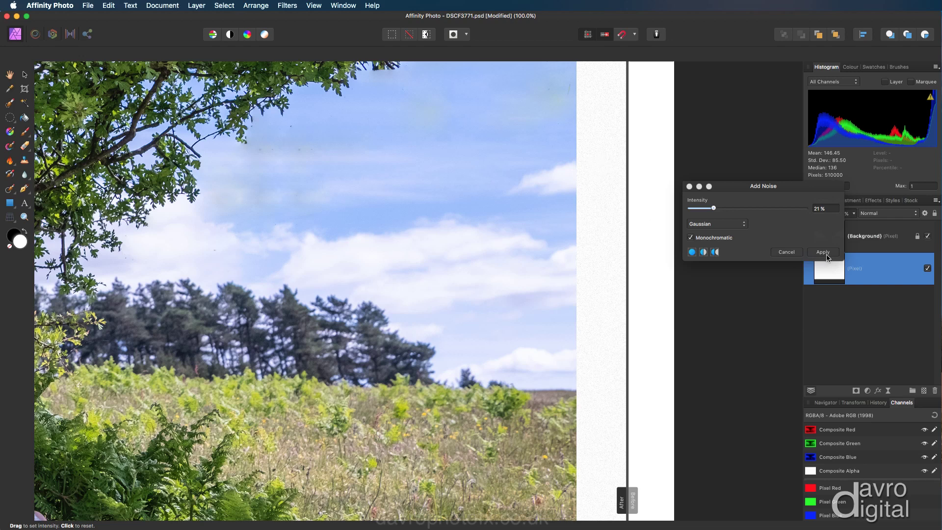
click(827, 254)
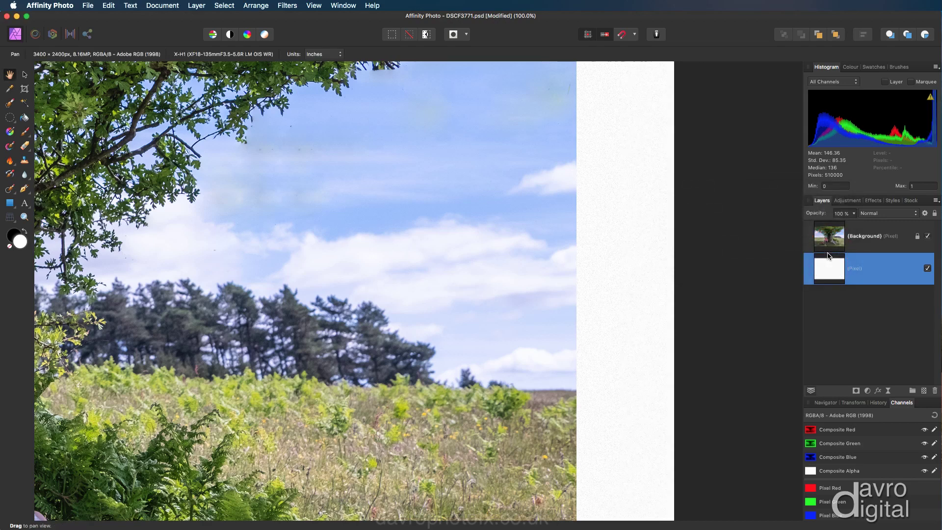
key(super+0)
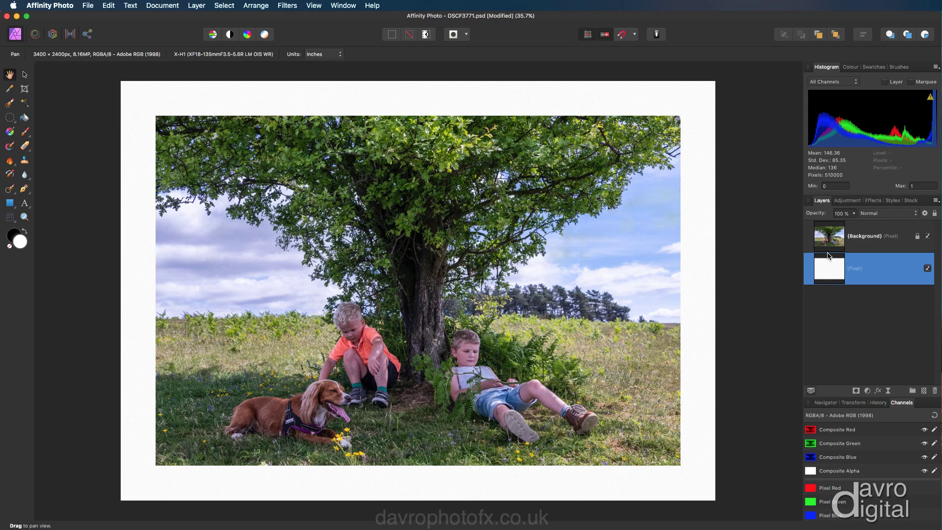
Draw a pure black rectangle covering the photo, extending slightly past its top-left corner
click(831, 240)
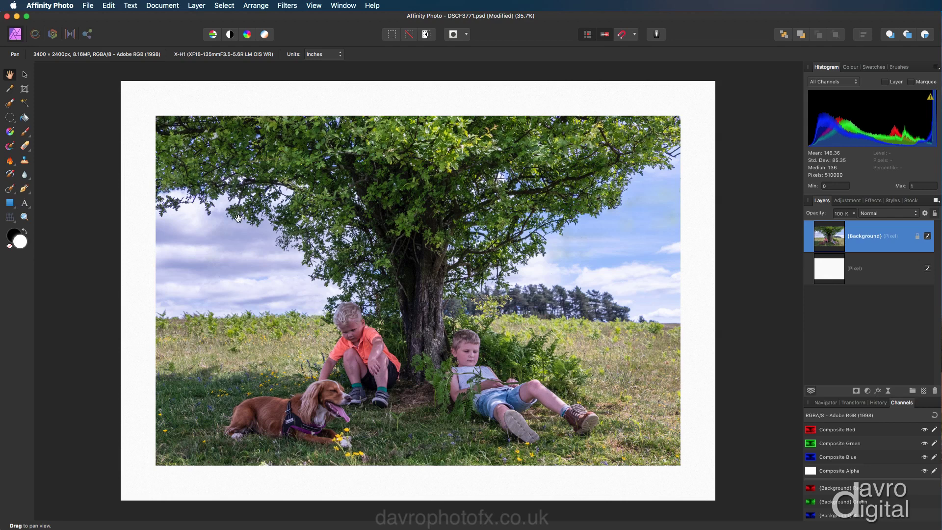
click(11, 205)
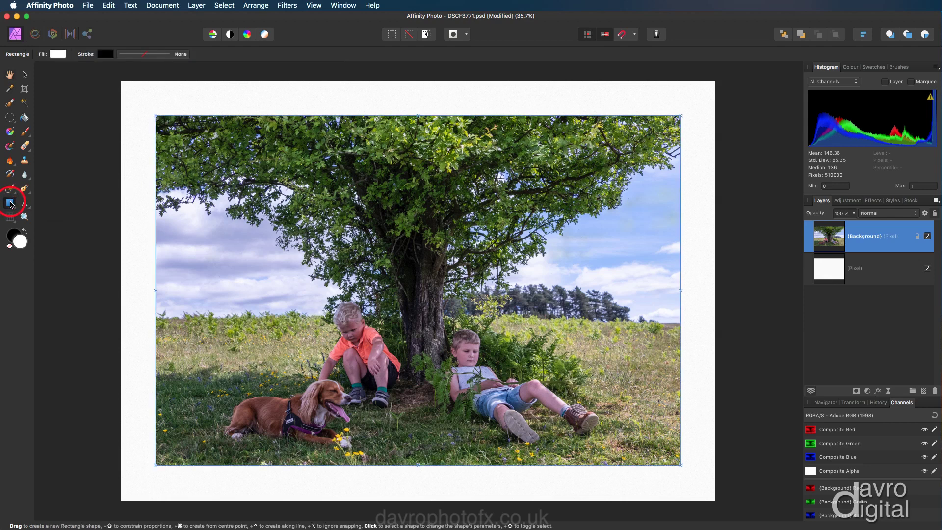
drag(10, 205, 34, 205)
click(58, 54)
click(121, 145)
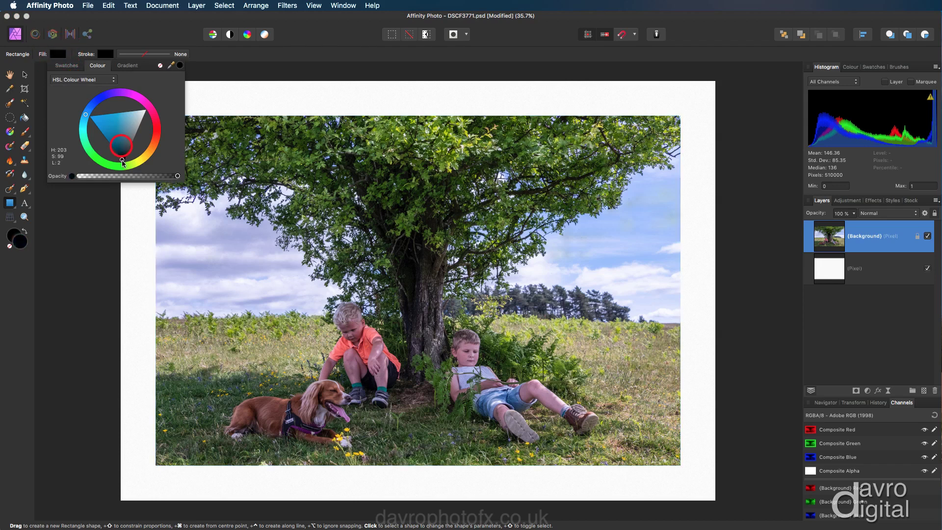
drag(122, 162, 123, 161)
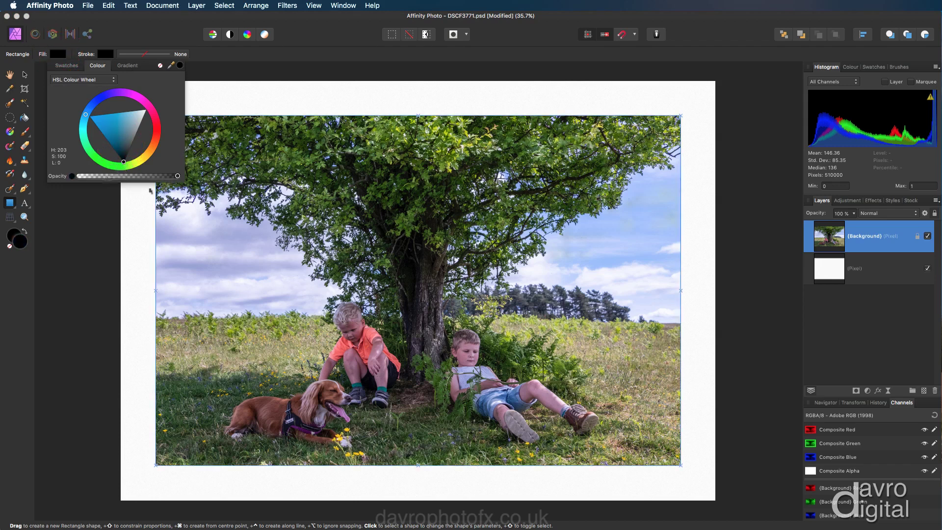
click(221, 57)
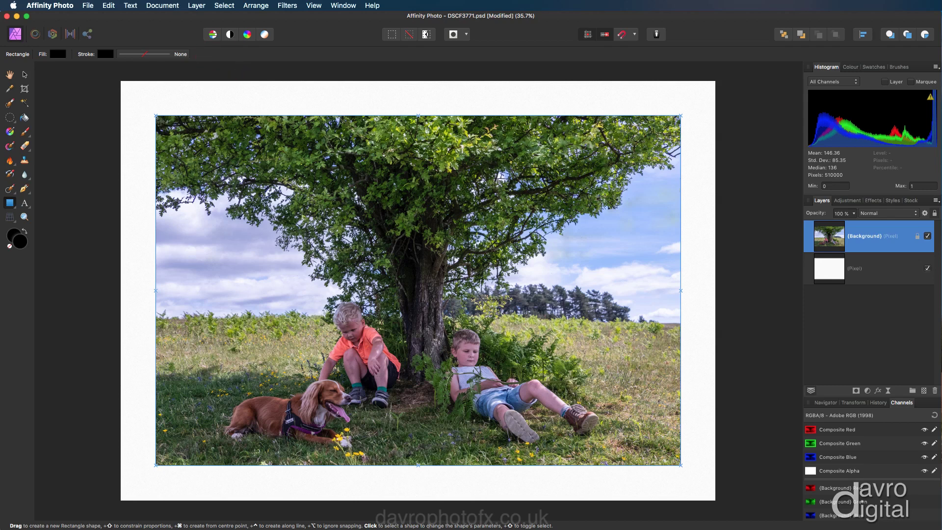
mouse_move(160, 120)
mouse_down()
mouse_move(202, 130)
mouse_move(640, 347)
mouse_move(669, 402)
mouse_move(679, 463)
mouse_up()
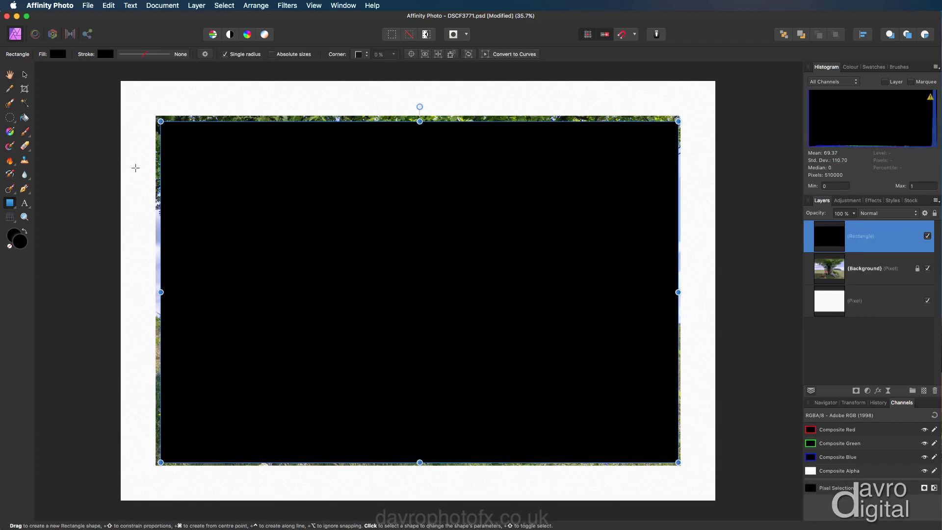
drag(160, 121, 157, 119)
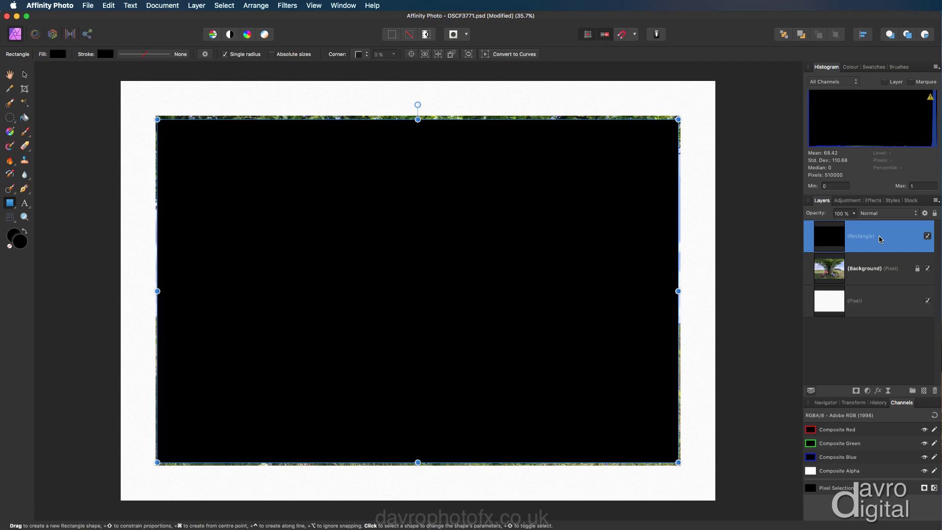
Move the rectangle layer beneath the photo and rename it Shadow
drag(879, 239, 877, 274)
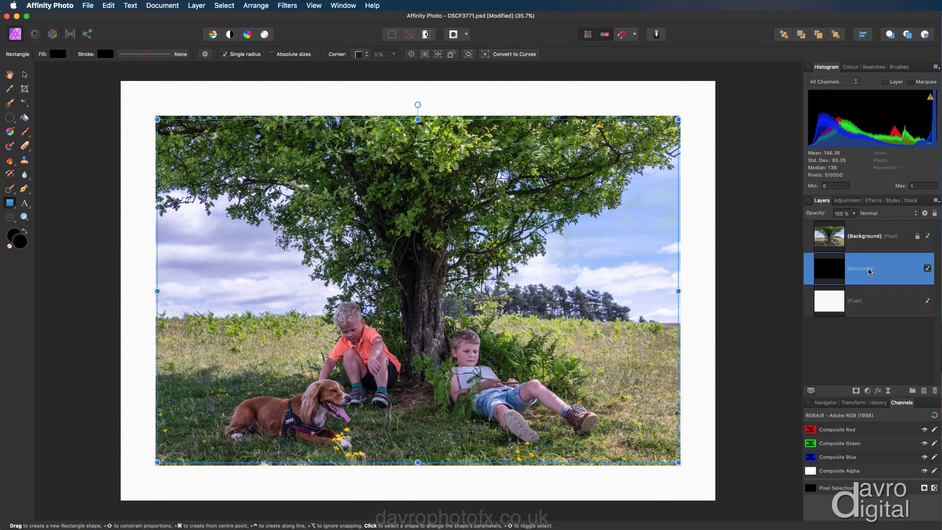
double_click(869, 271)
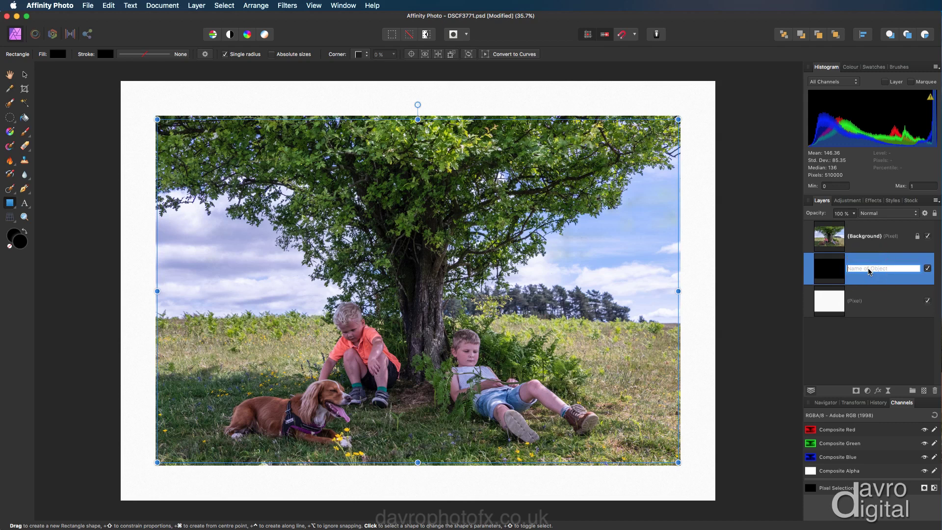
text(Shadow)
key(Return)
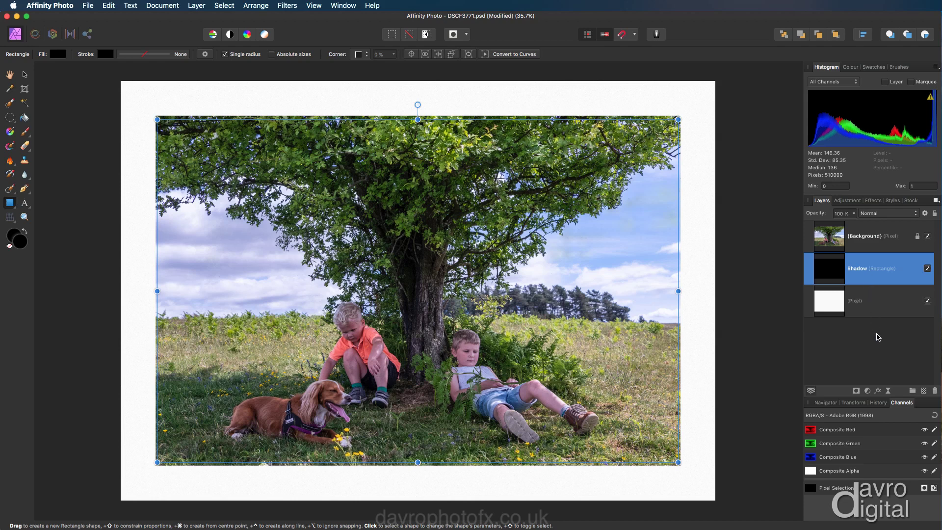
Add a live Gaussian Blur of about 66.7 px radius to the Shadow layer
click(888, 392)
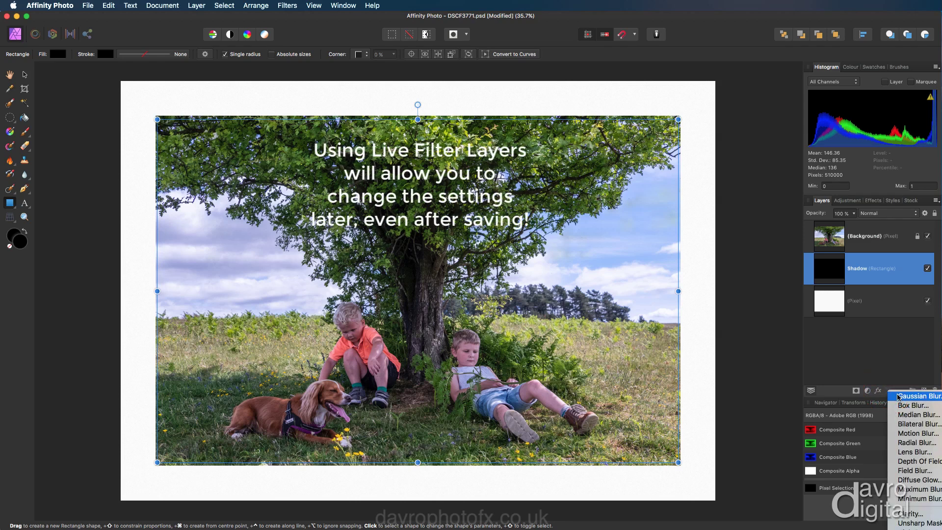
click(899, 396)
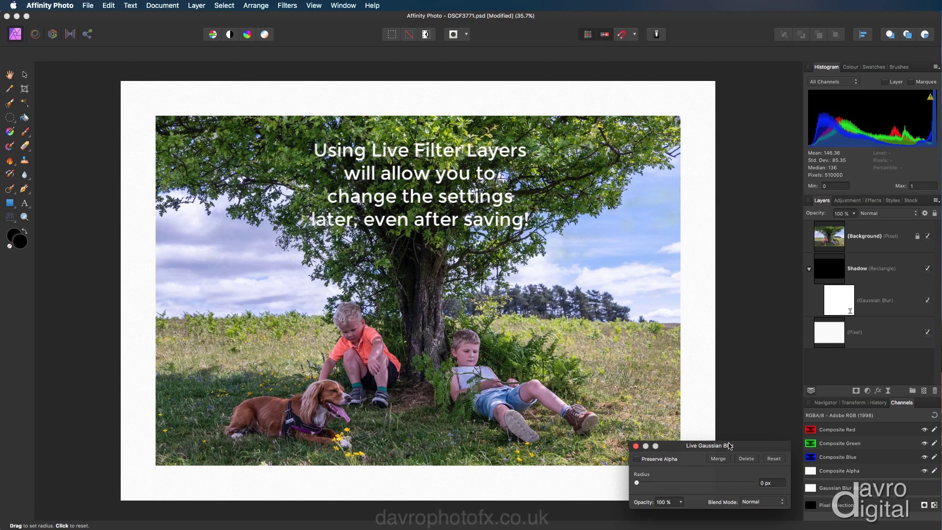
drag(730, 445, 816, 147)
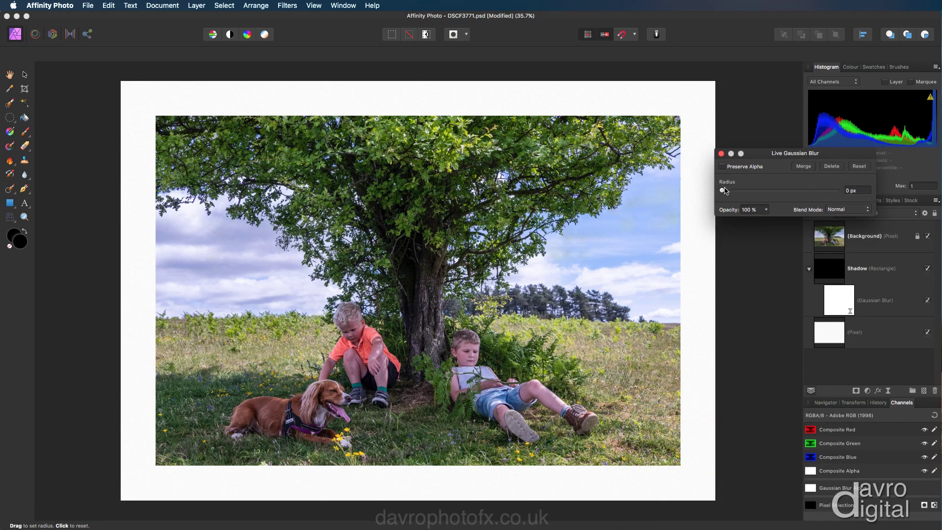
drag(722, 192, 830, 200)
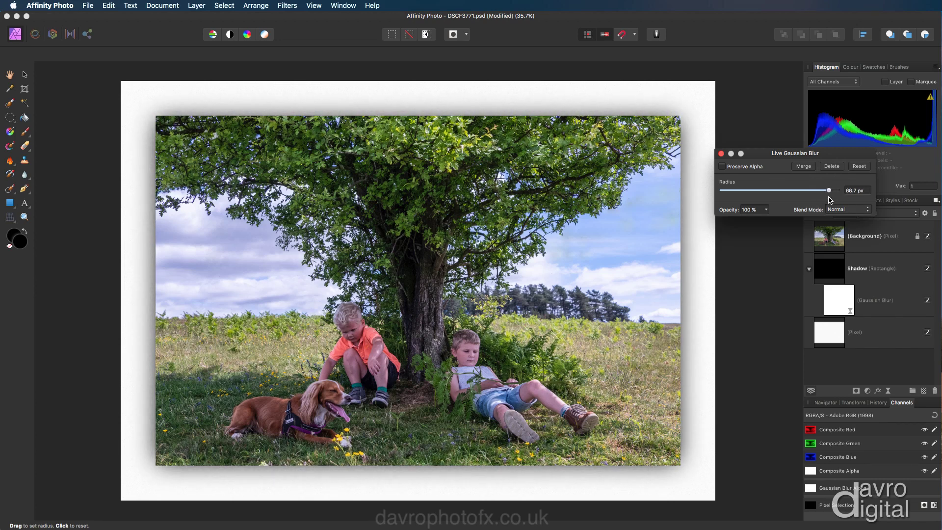
click(721, 153)
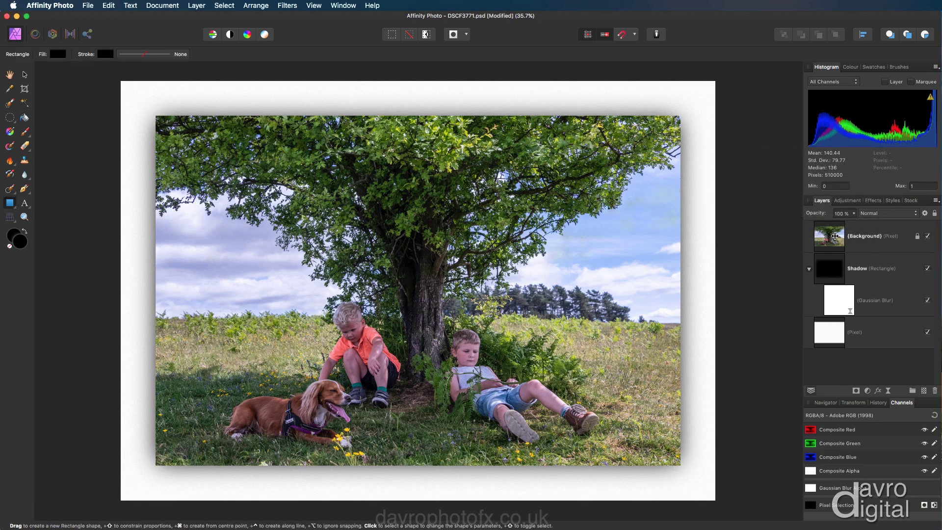
Give the photo layer a near-white Outline effect of about 13.7 px, aligned inside
click(834, 236)
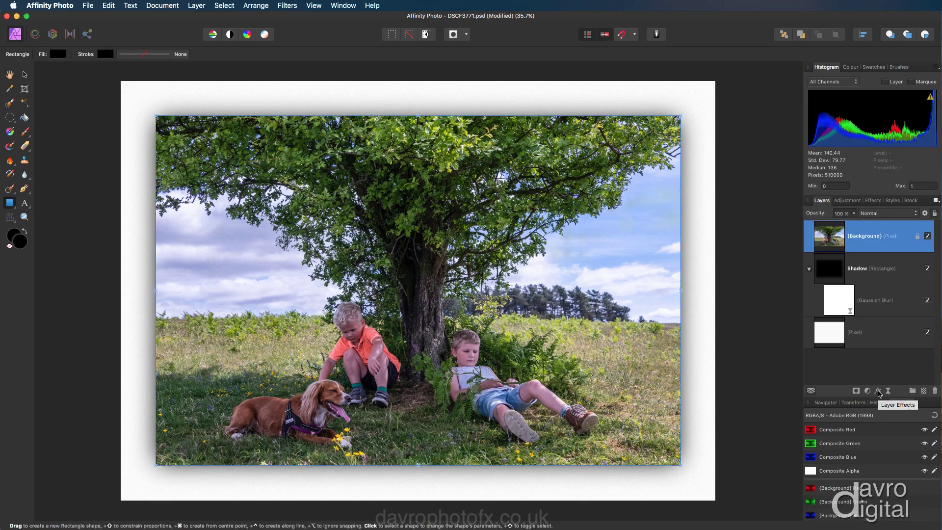
click(879, 392)
click(362, 263)
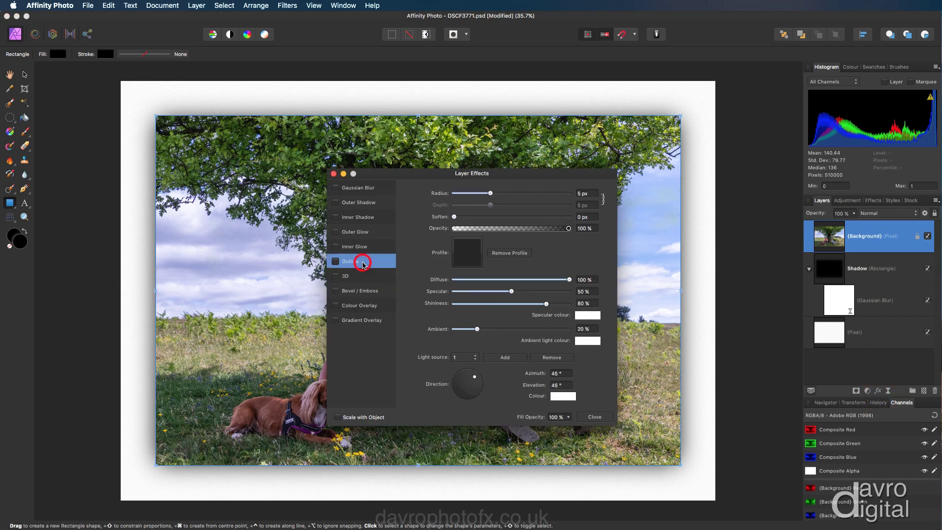
click(336, 261)
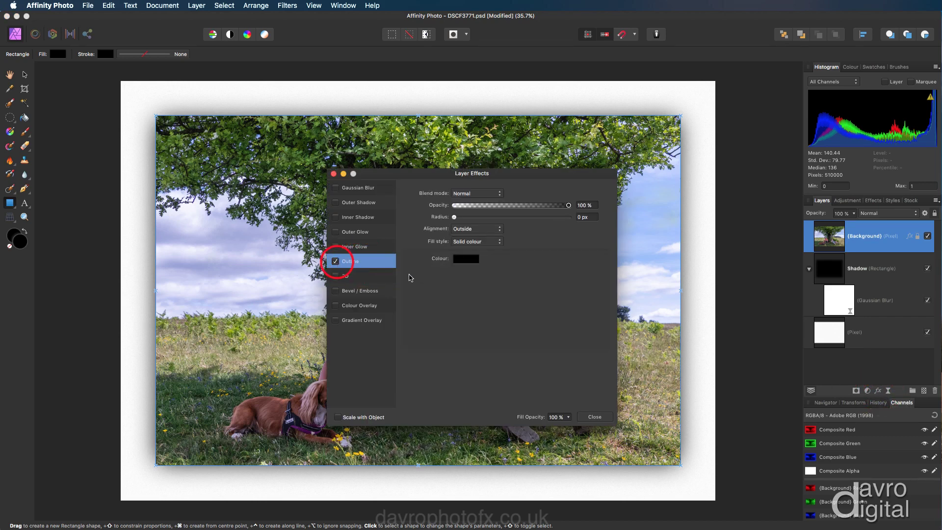
click(466, 259)
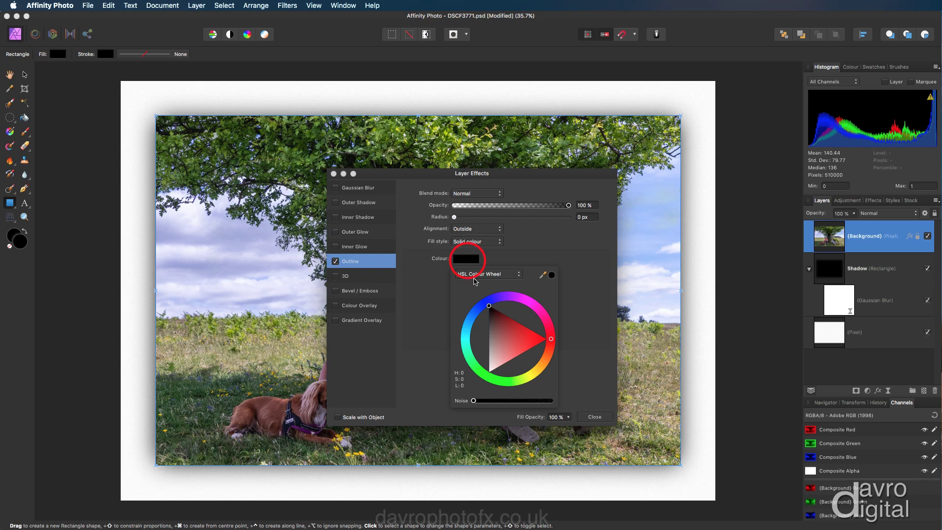
drag(492, 364, 488, 367)
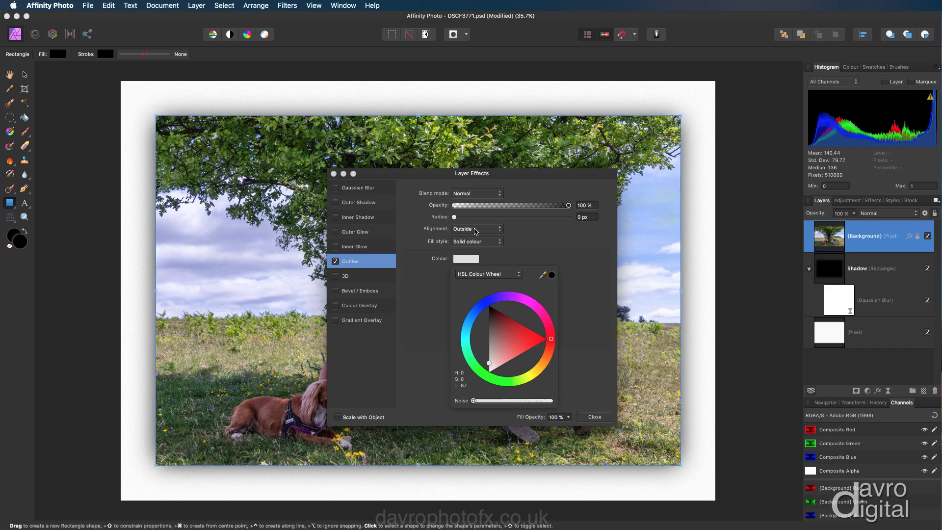
drag(455, 217, 511, 220)
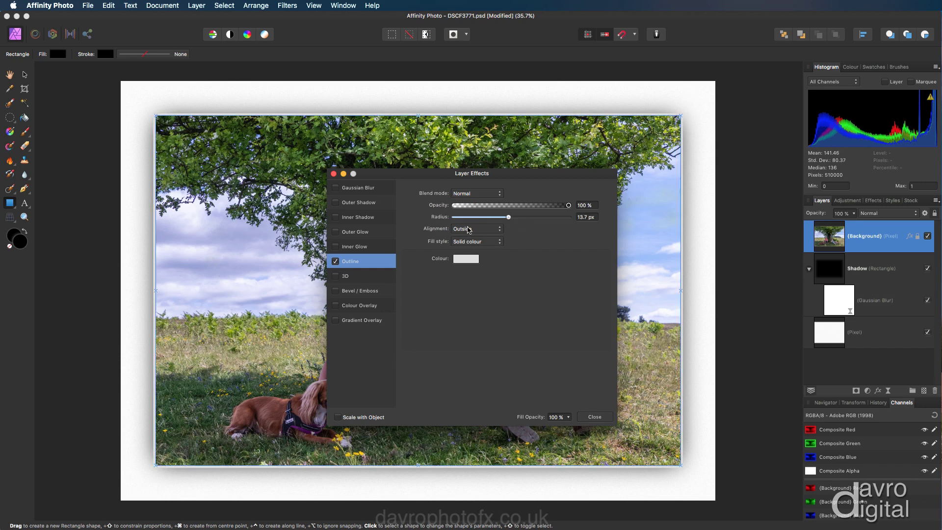
click(468, 230)
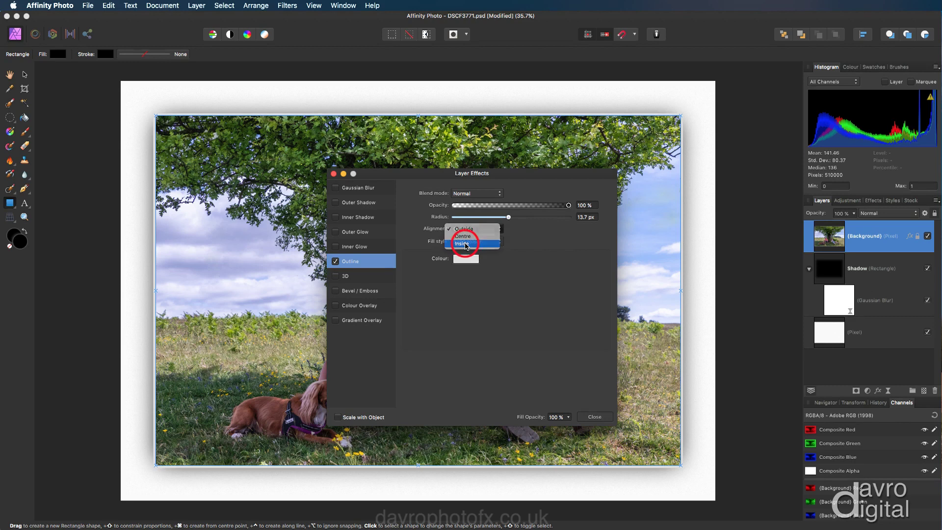
click(467, 244)
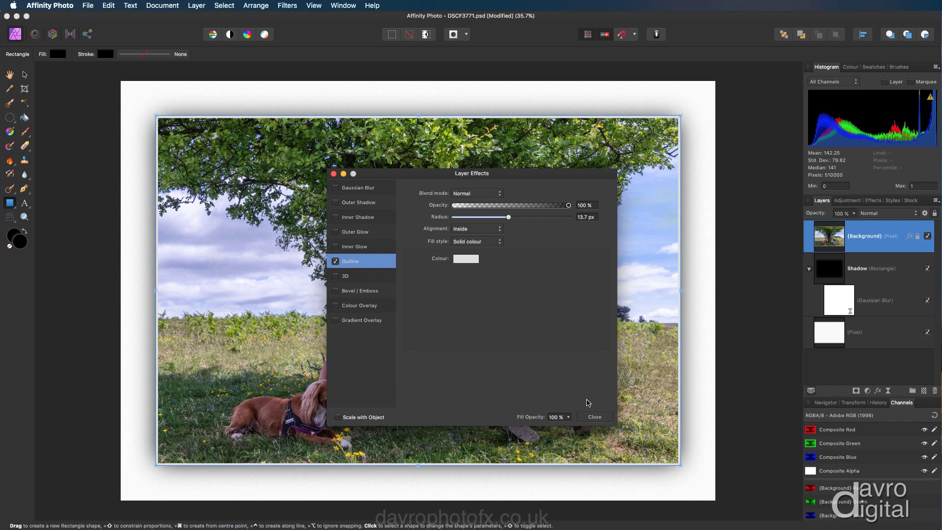
click(593, 416)
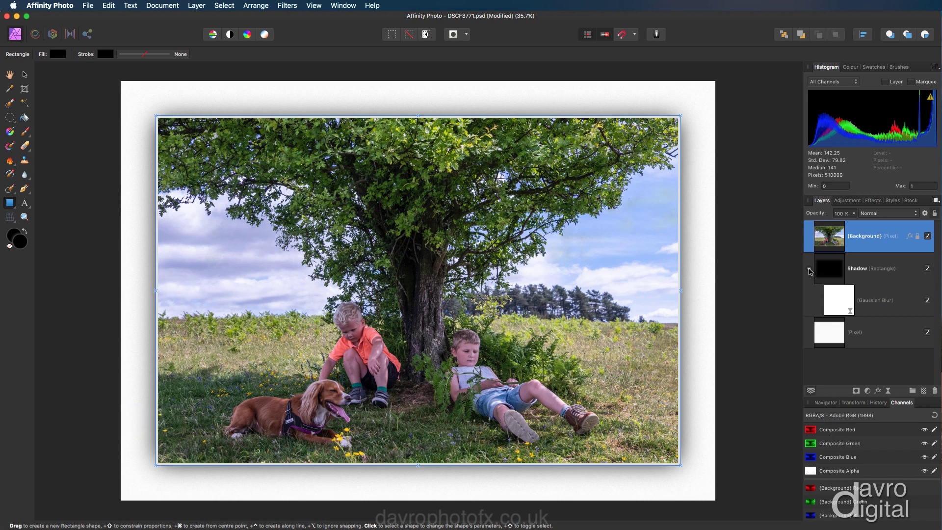
Collapse the Shadow layer, open the Stock panel, and glance at the View > Studio list
click(809, 270)
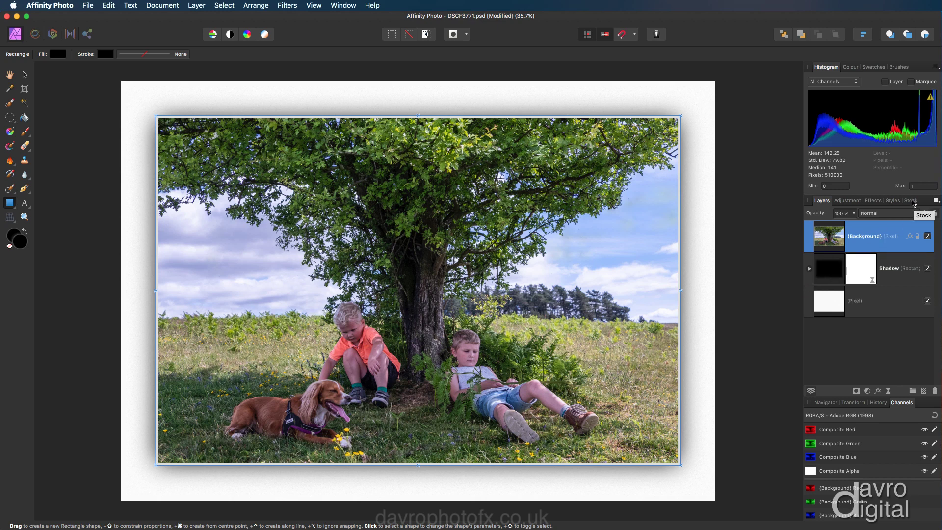
click(913, 201)
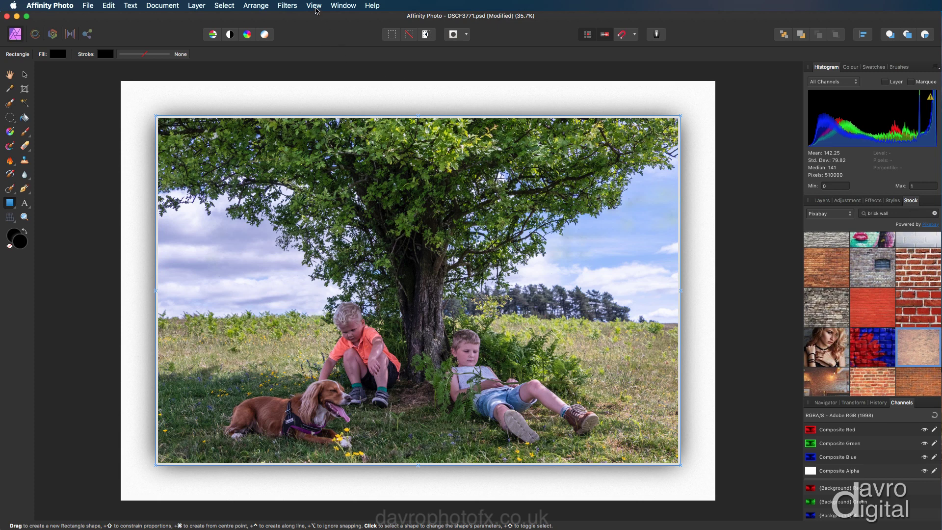
click(314, 6)
mouse_move(315, 196)
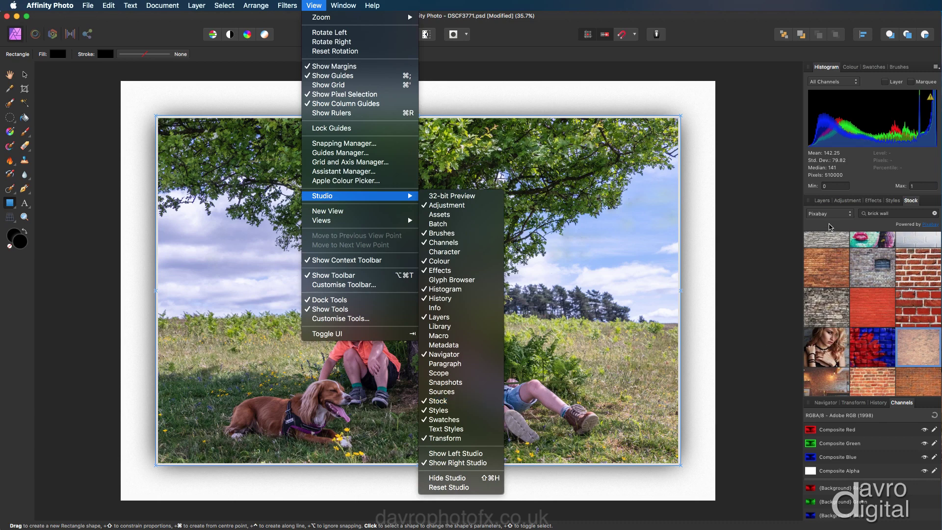
click(830, 227)
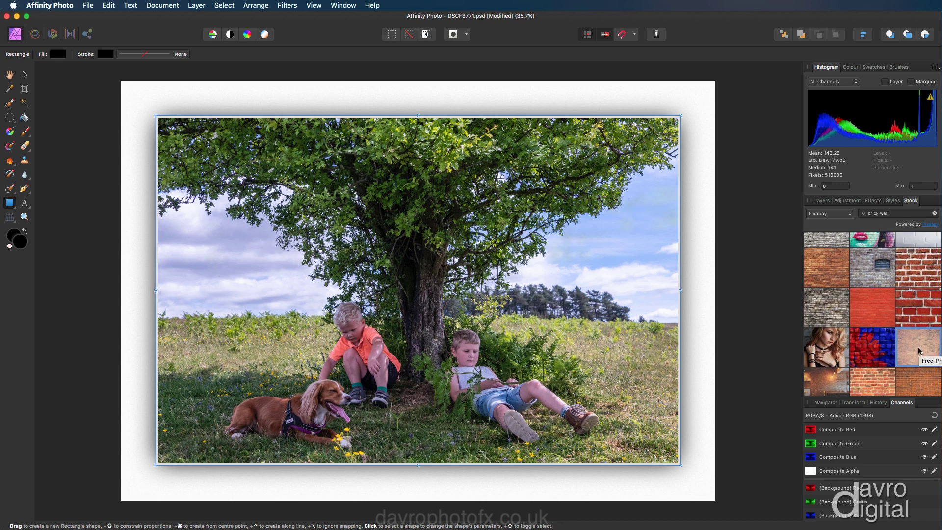
Place the brick-wall stock image, stretch it to fill the page, and move it below Shadow
drag(921, 349, 412, 247)
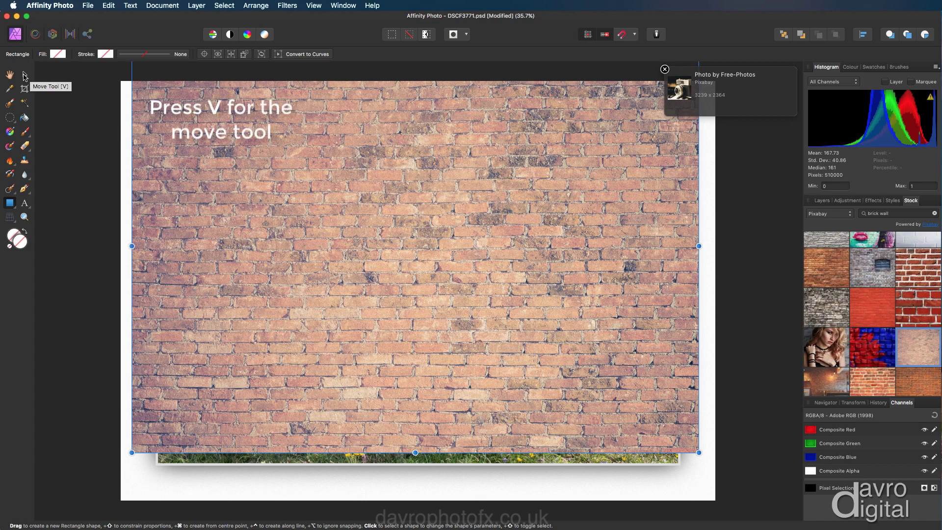
key(v)
drag(338, 154, 326, 193)
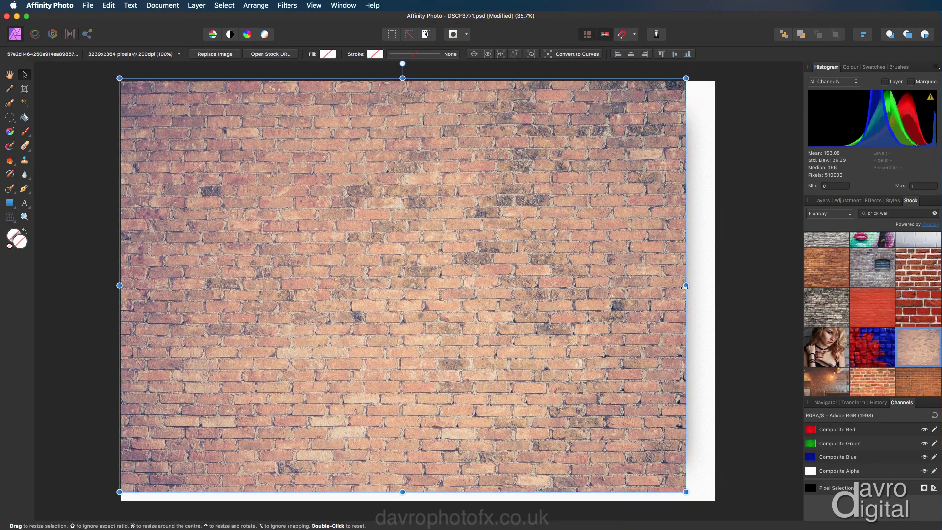
drag(685, 285, 718, 285)
drag(418, 491, 418, 500)
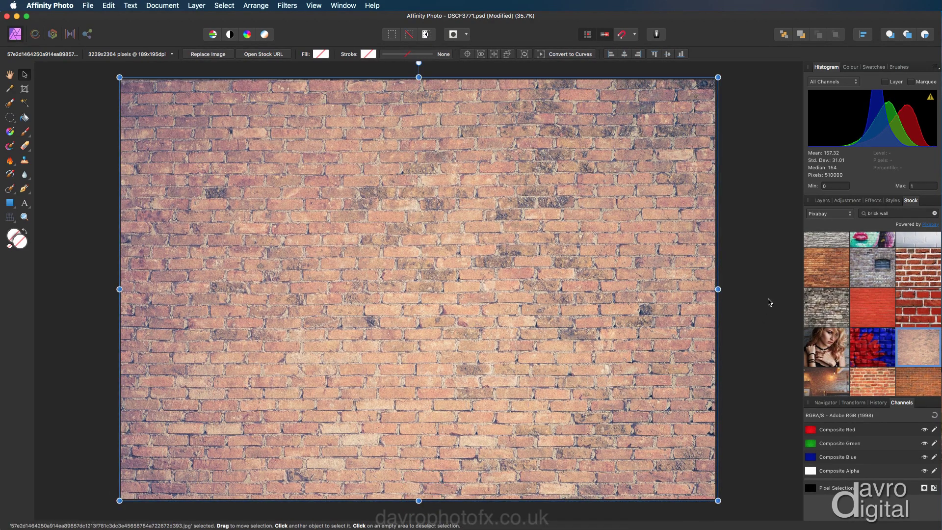
click(822, 201)
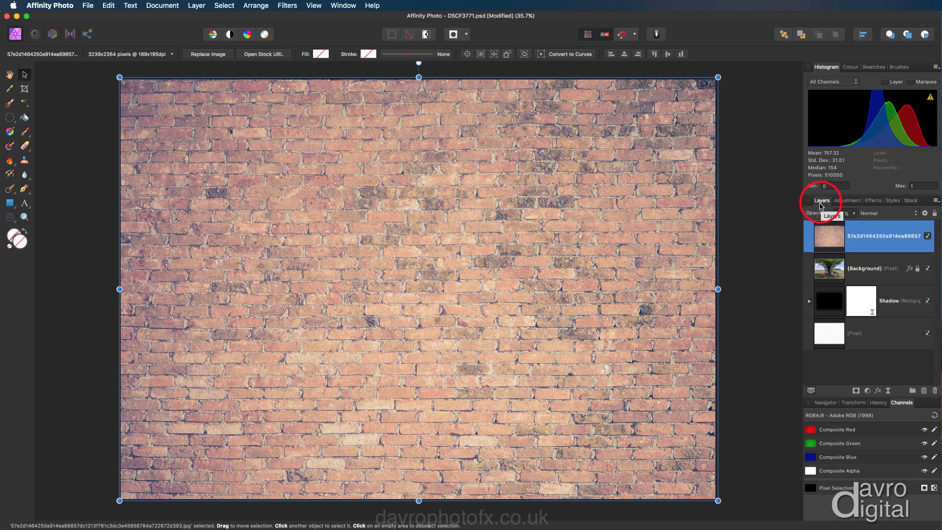
drag(863, 237, 865, 317)
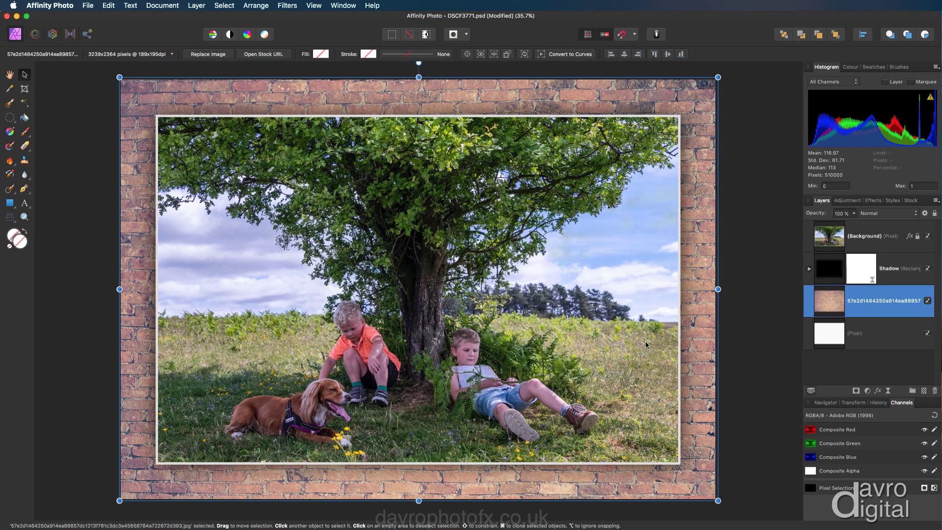
Group the photo layer together with its Shadow layer
click(899, 271)
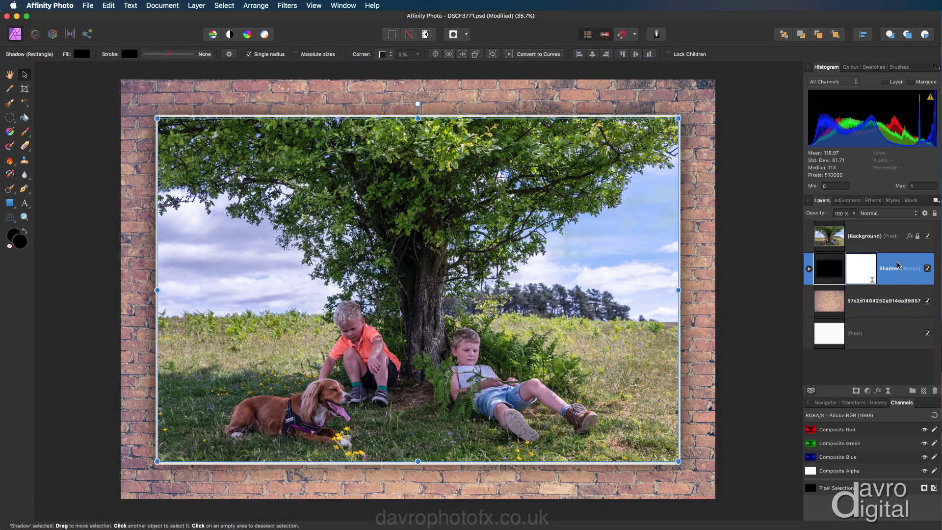
shift+click(887, 237)
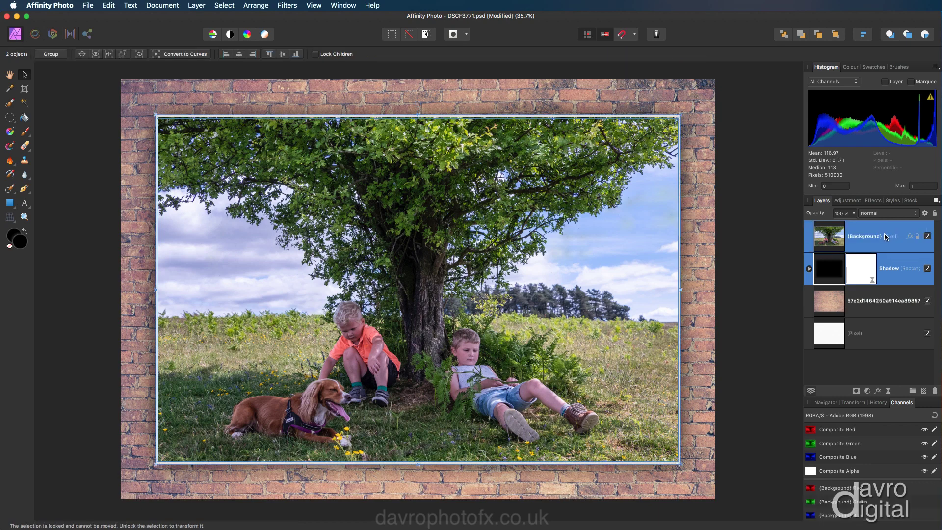
click(913, 391)
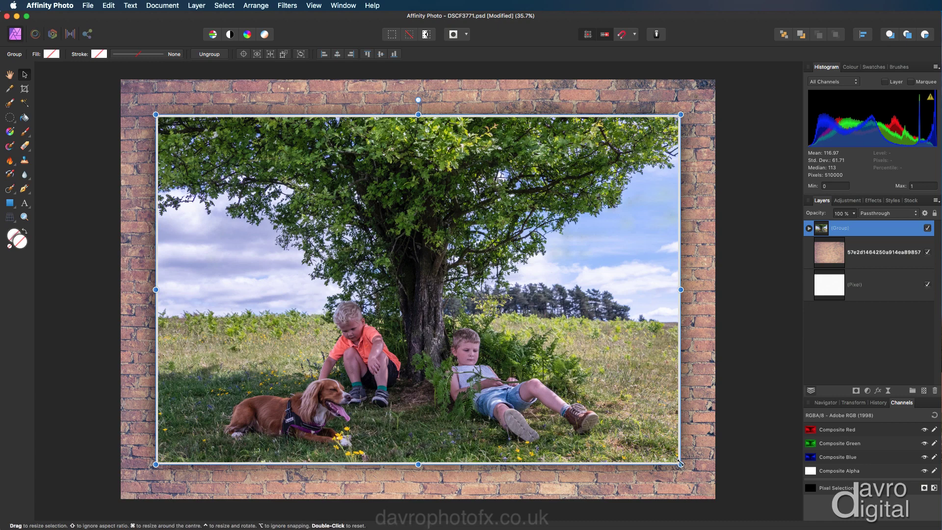
Shrink the photo group slightly and shift it right to centre it on the brick wall
drag(680, 463, 660, 424)
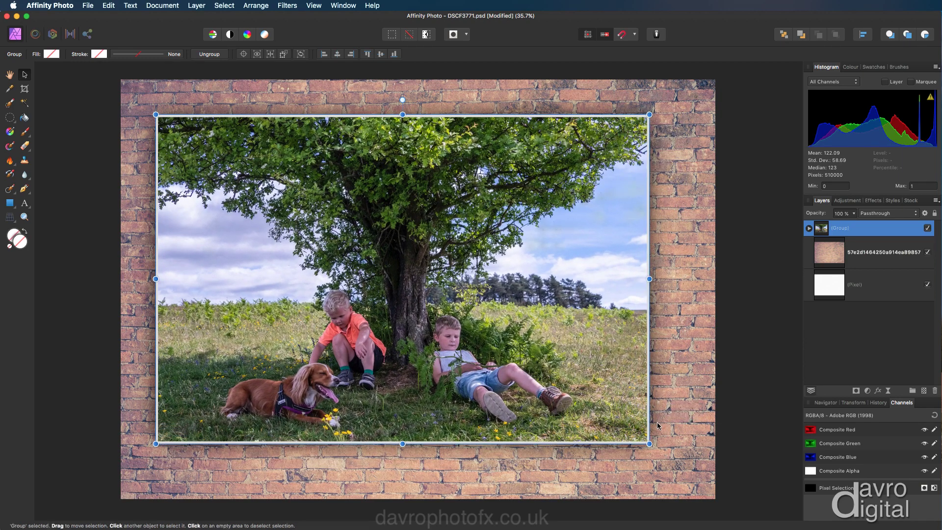
drag(391, 280, 411, 281)
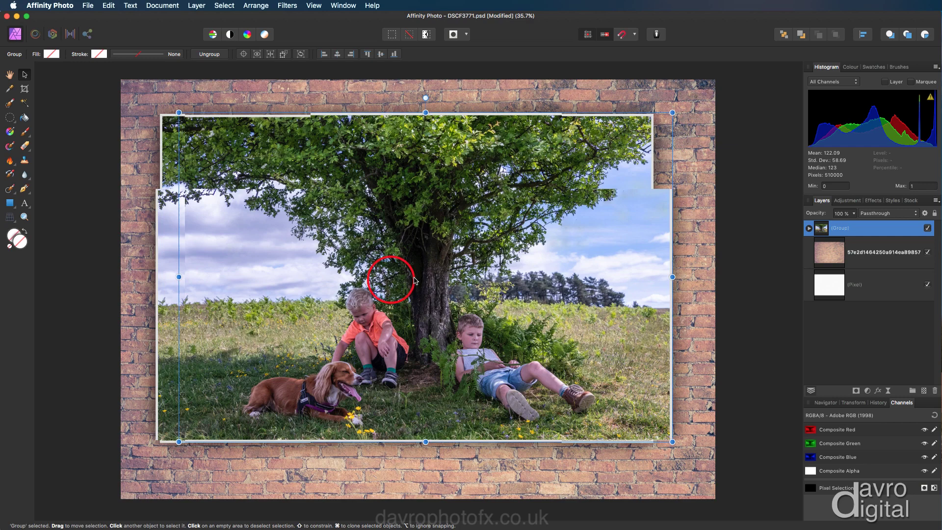
drag(416, 280, 412, 277)
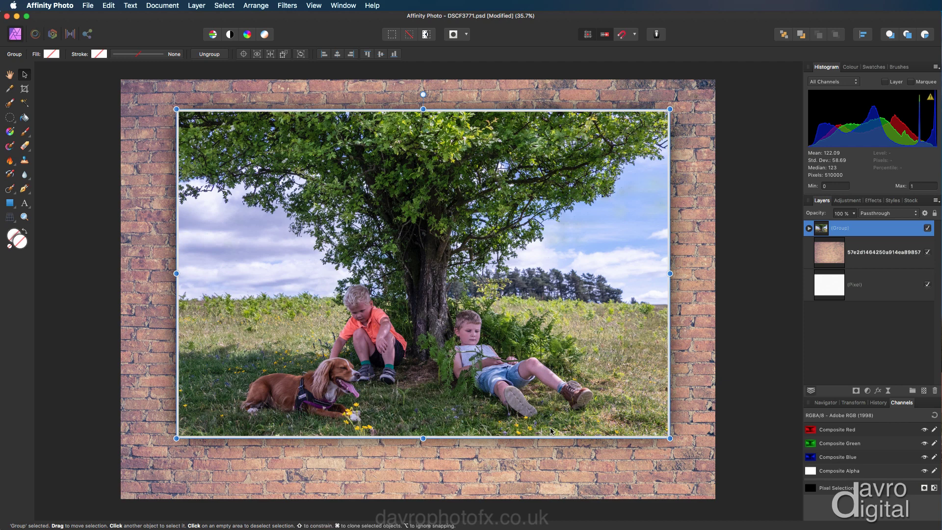
click(837, 257)
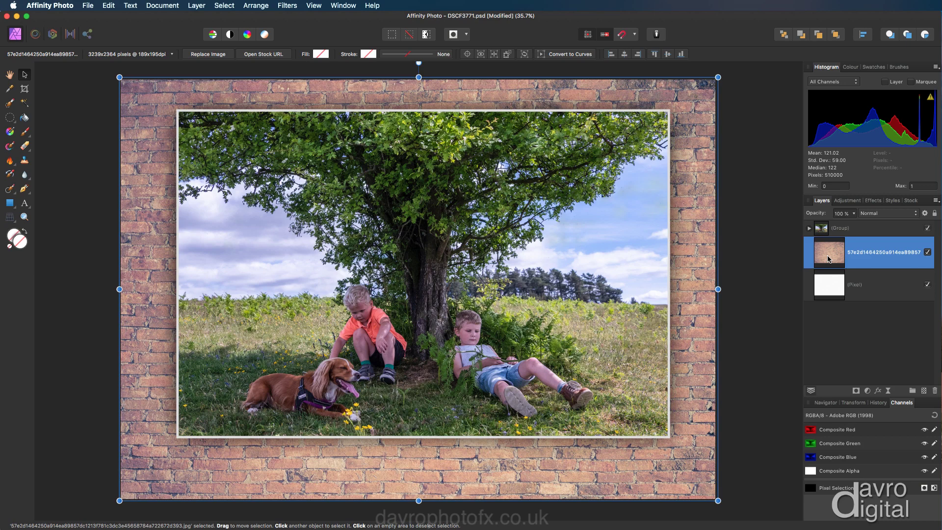
Add a live Vignette filter to the brick wall with exposure -1.256 and scale 109%
click(195, 8)
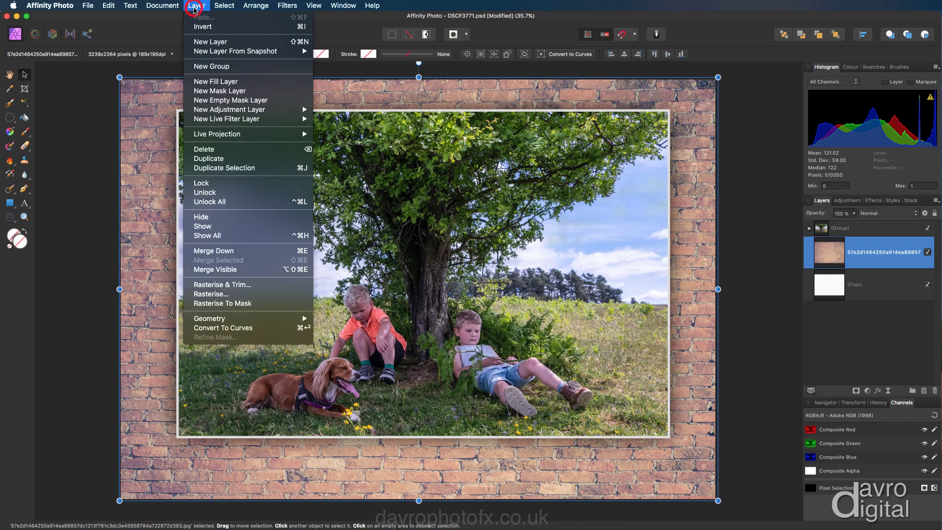
mouse_move(196, 121)
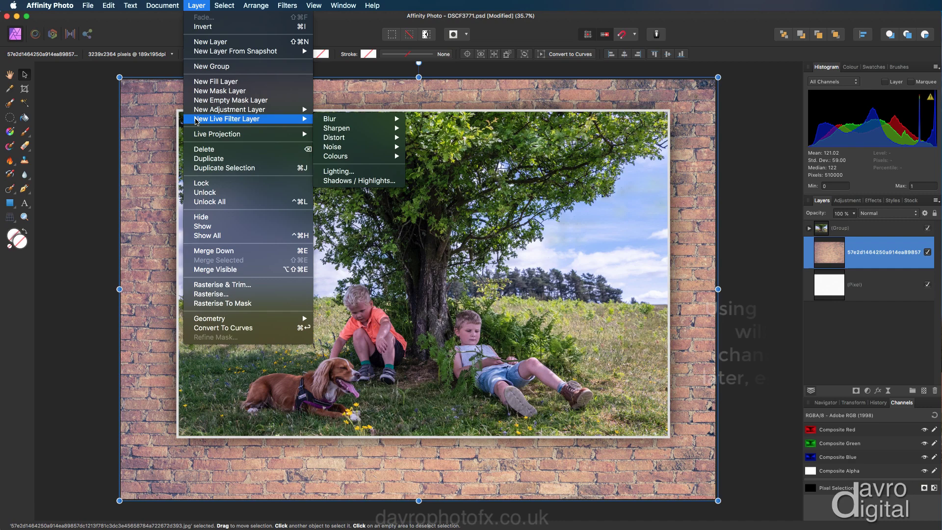
mouse_move(332, 123)
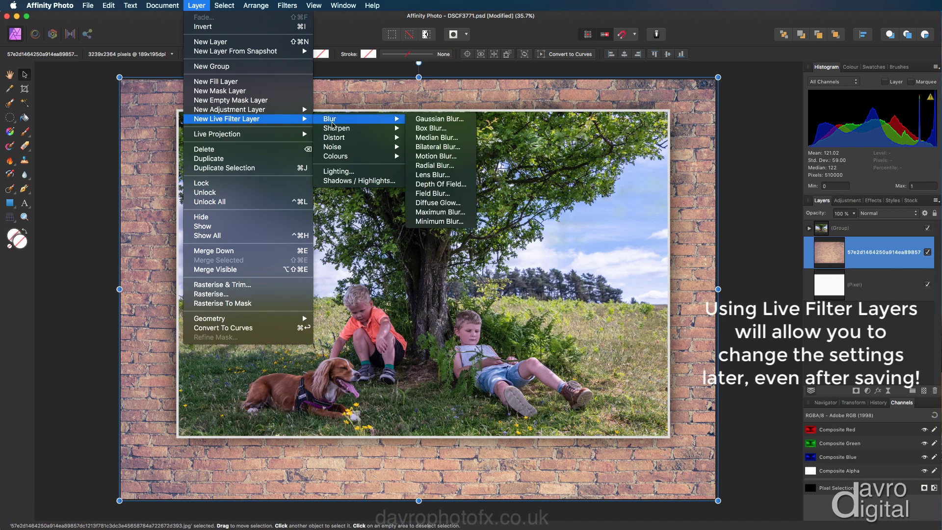
mouse_move(338, 157)
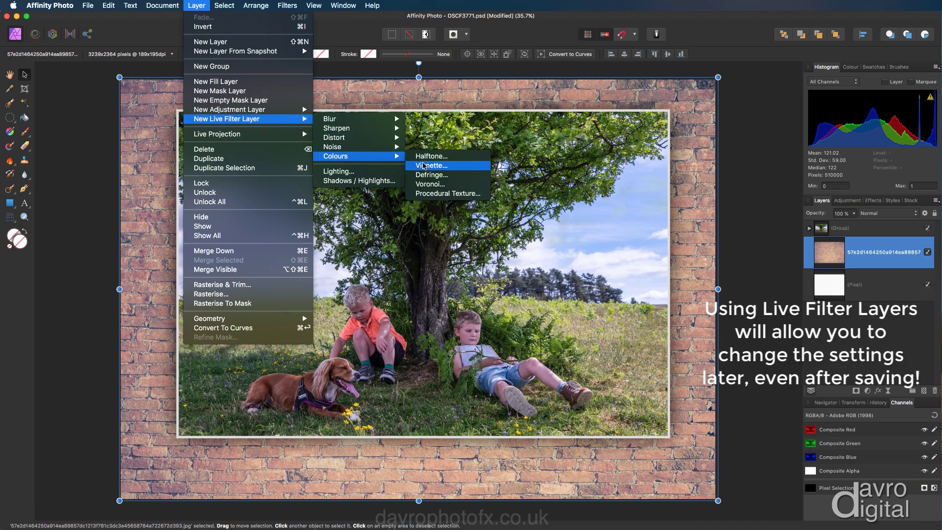
click(423, 166)
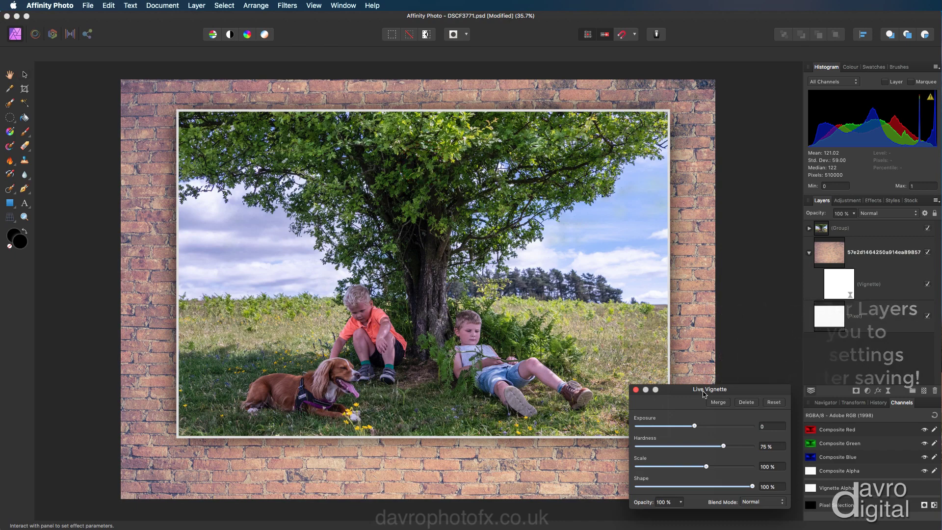
drag(706, 389, 808, 240)
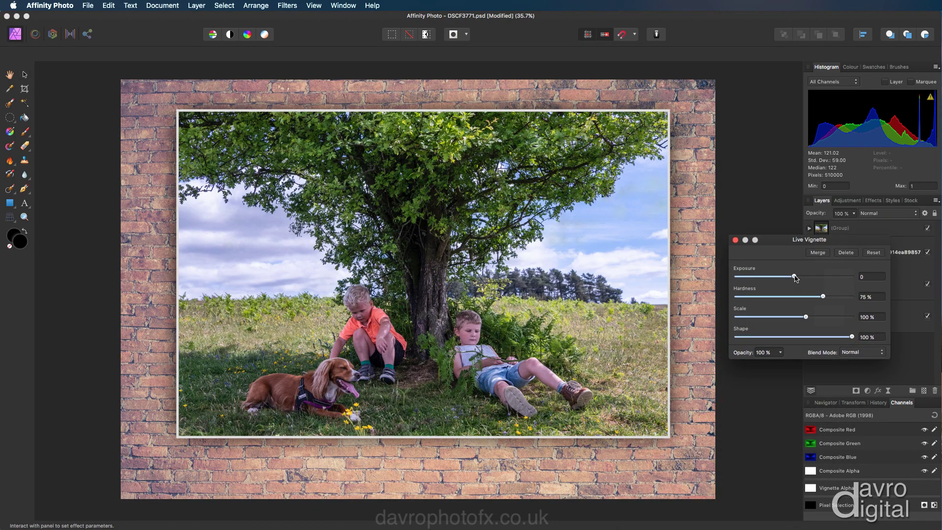
drag(795, 278, 777, 277)
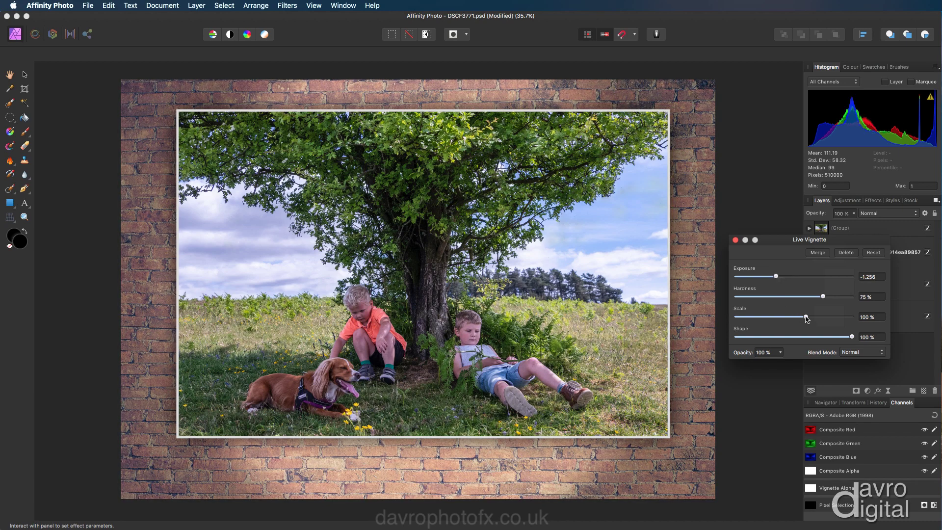
drag(806, 317, 808, 319)
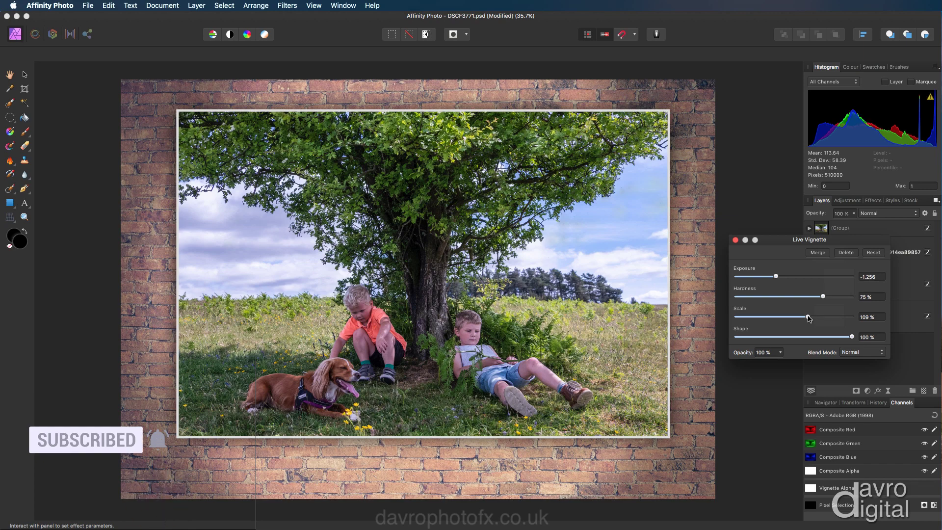
click(735, 240)
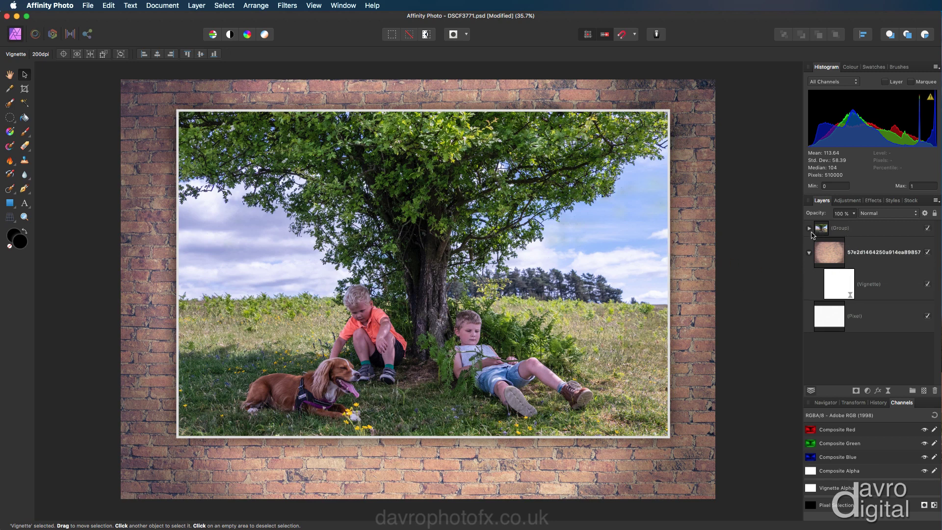
In the Background photo layer's effects, turn off the white Outline and enable 3D
click(809, 252)
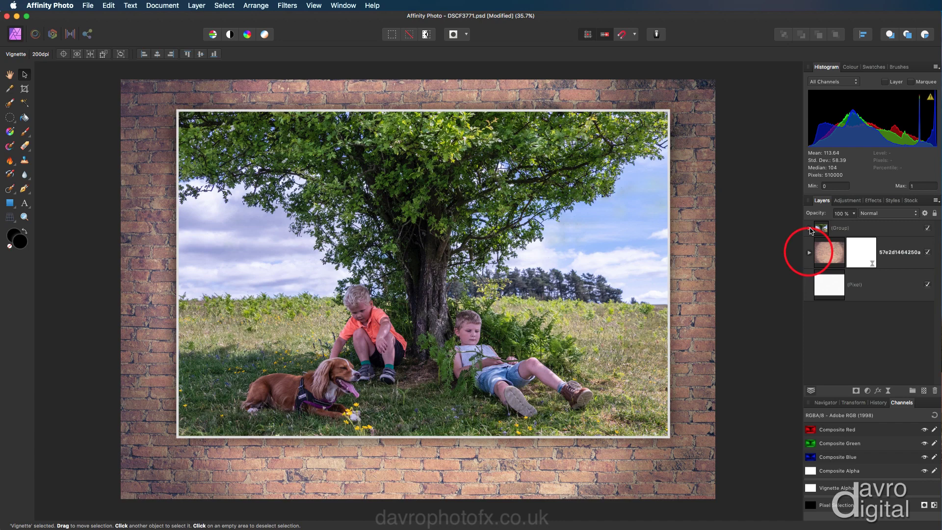
click(809, 229)
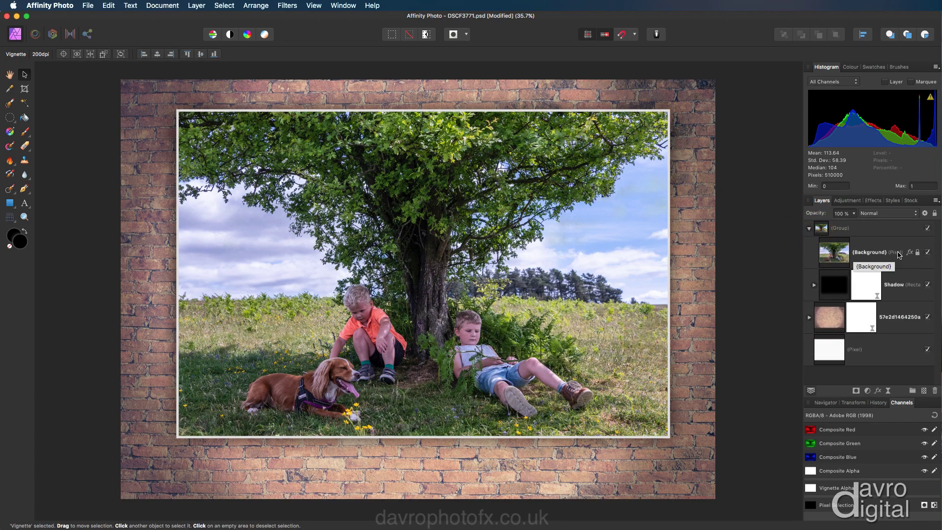
click(910, 253)
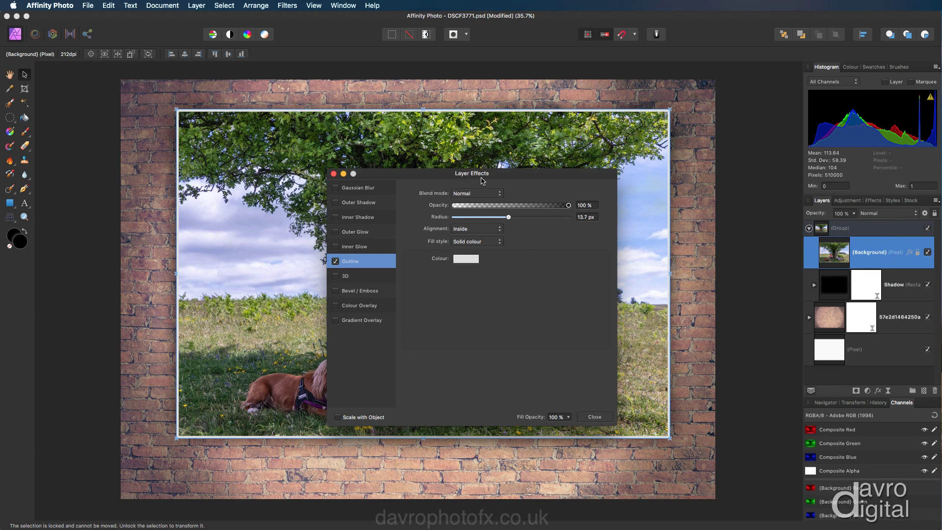
click(336, 262)
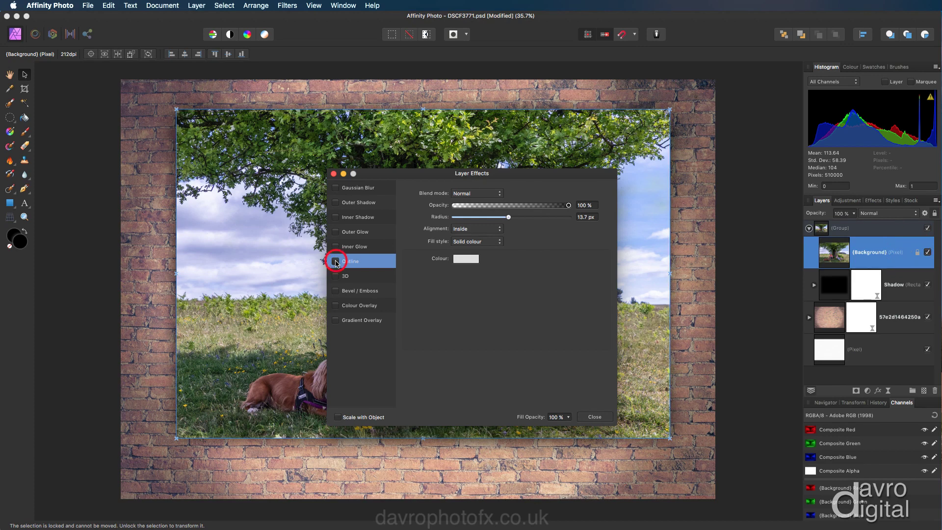
click(346, 278)
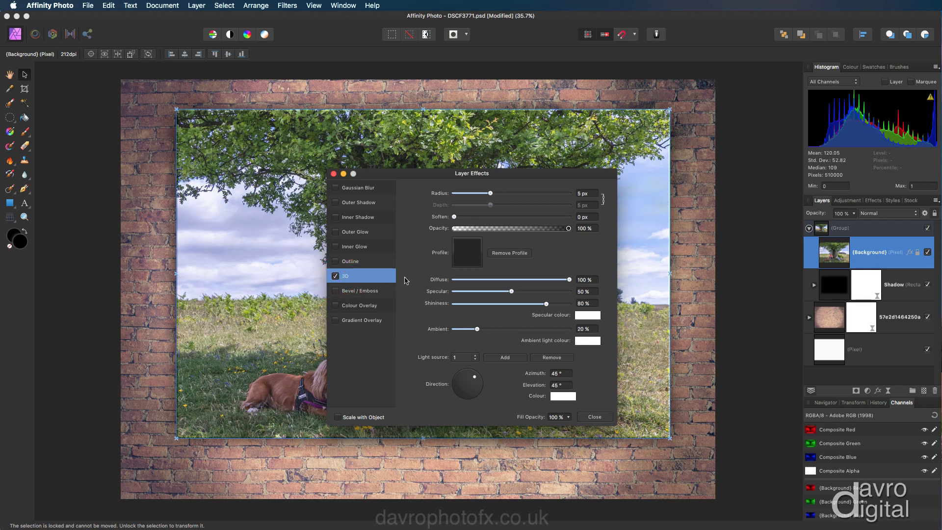
Set the 3D effect's radius to 29.4 px, shift the light direction, and ambient to 26%
drag(490, 193, 515, 192)
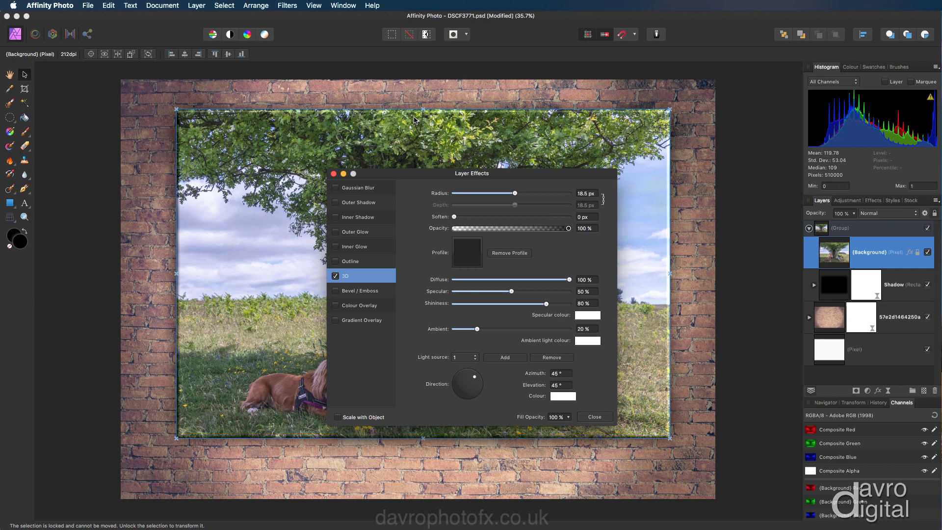
drag(515, 194, 528, 198)
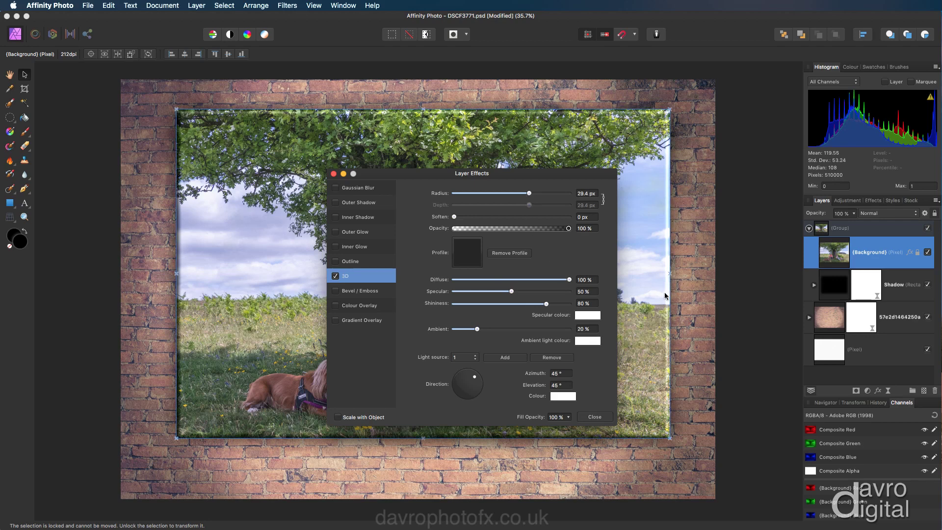
drag(475, 379, 472, 376)
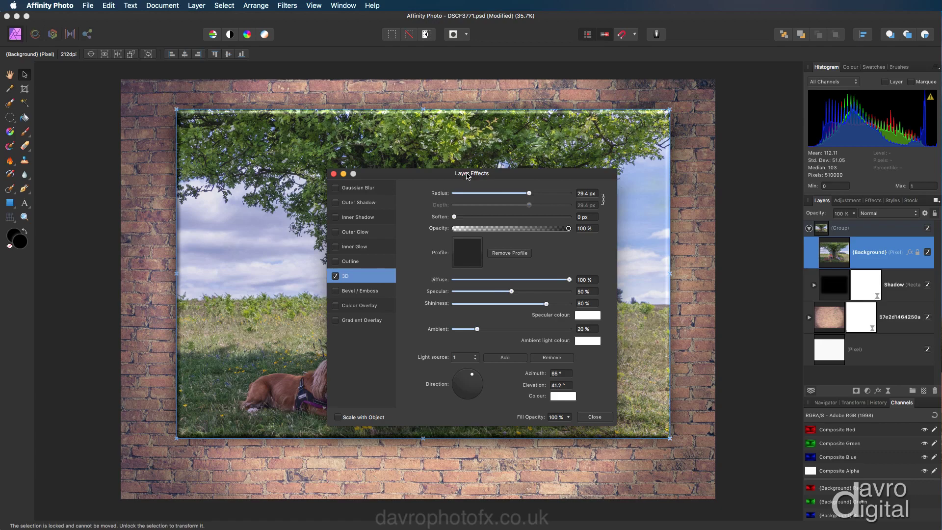
drag(468, 176, 781, 218)
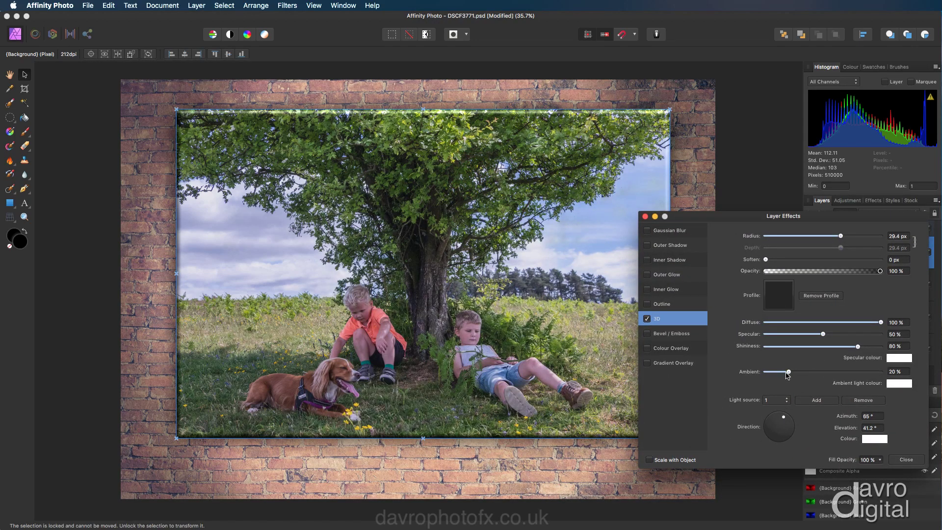
drag(789, 373, 792, 374)
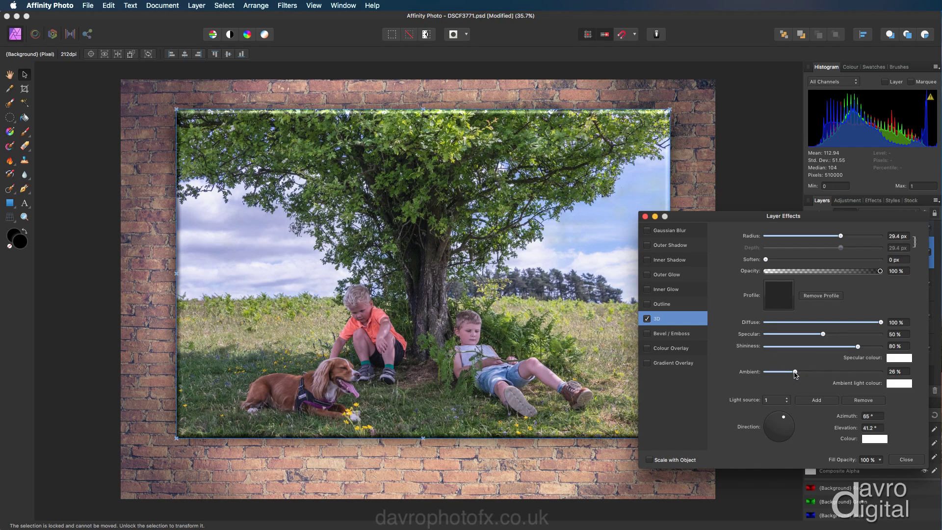
click(905, 460)
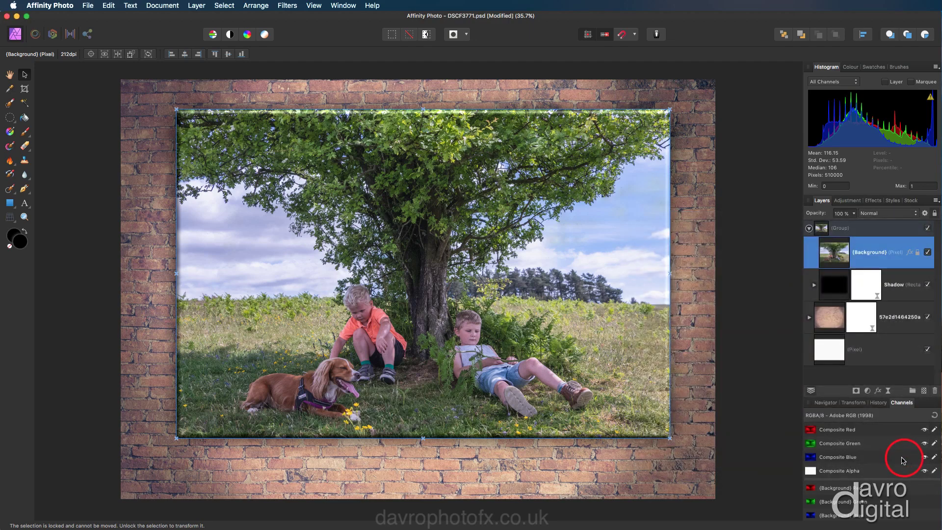
Stretch the Shadow rectangle's top, bottom, right and left edges slightly past the photo, then collapse the group
click(834, 290)
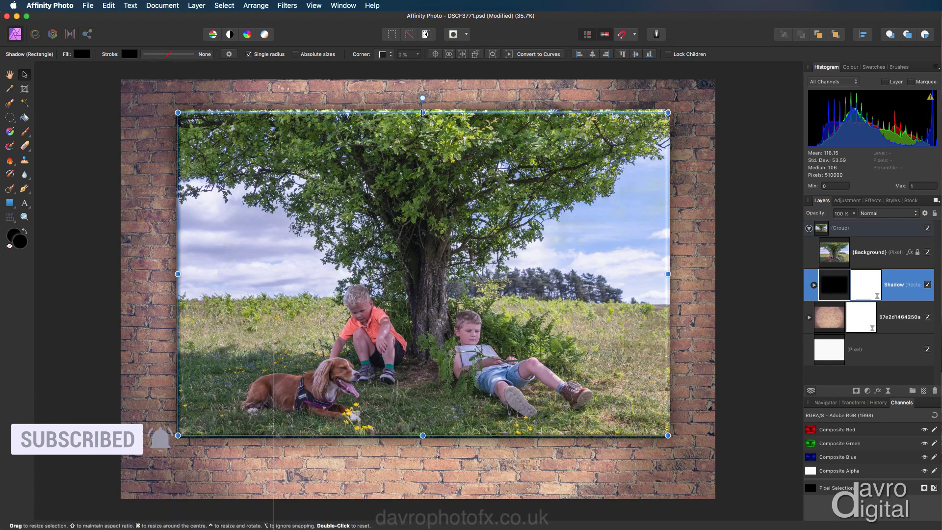
drag(422, 112, 422, 113)
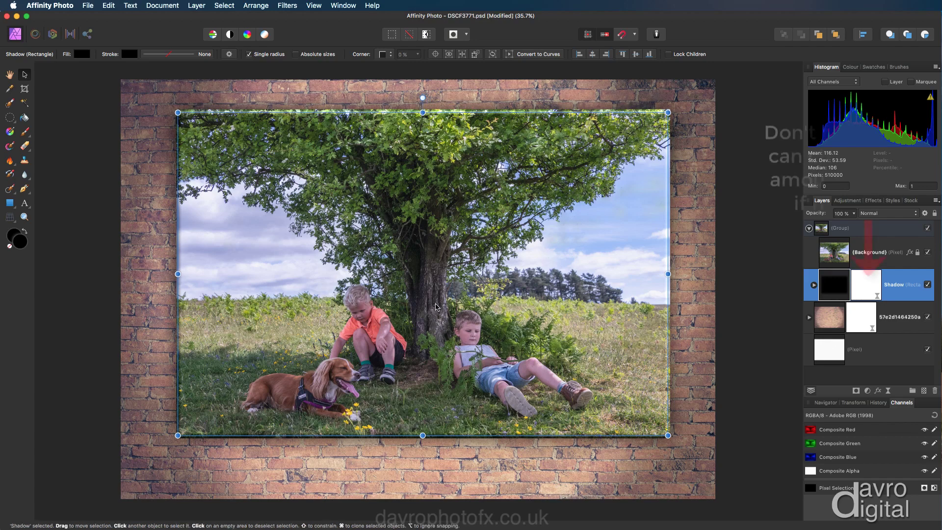
click(423, 436)
drag(423, 435, 422, 438)
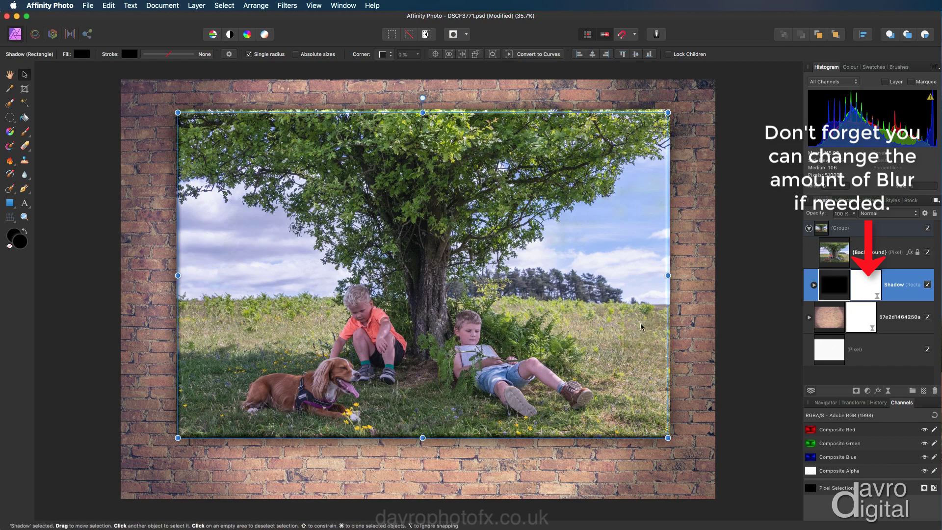
click(669, 275)
drag(670, 275, 671, 276)
drag(179, 275, 176, 276)
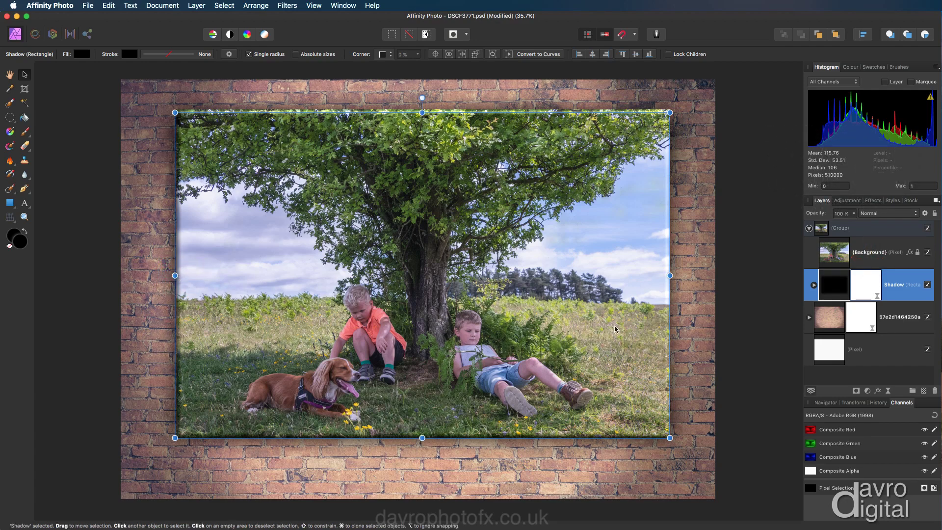
click(807, 229)
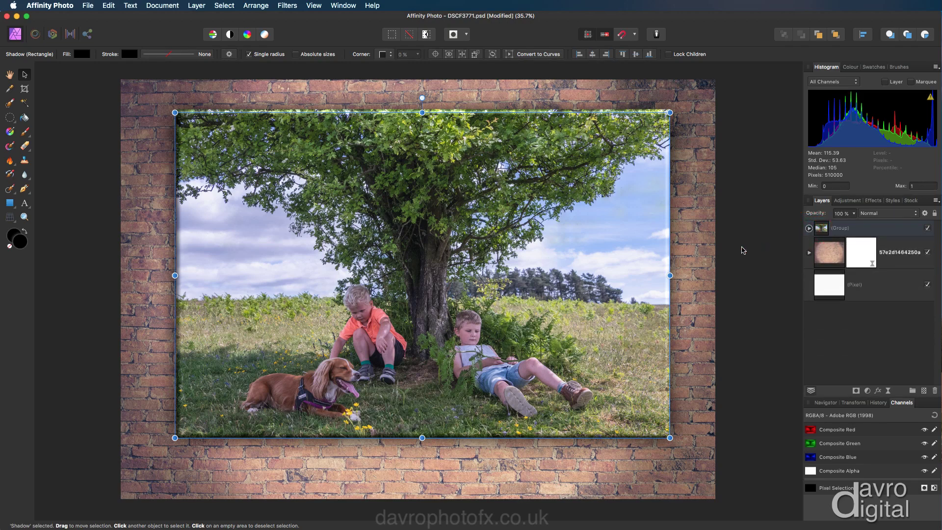
key(h)
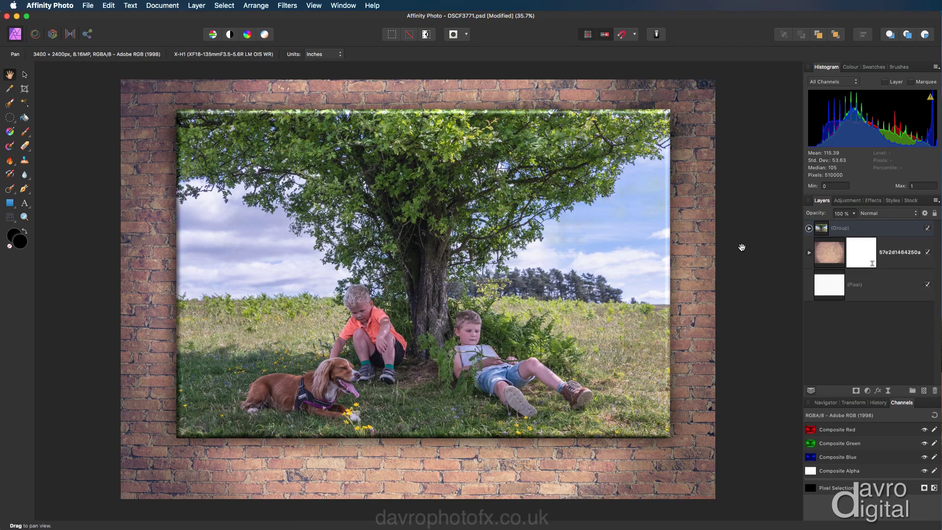